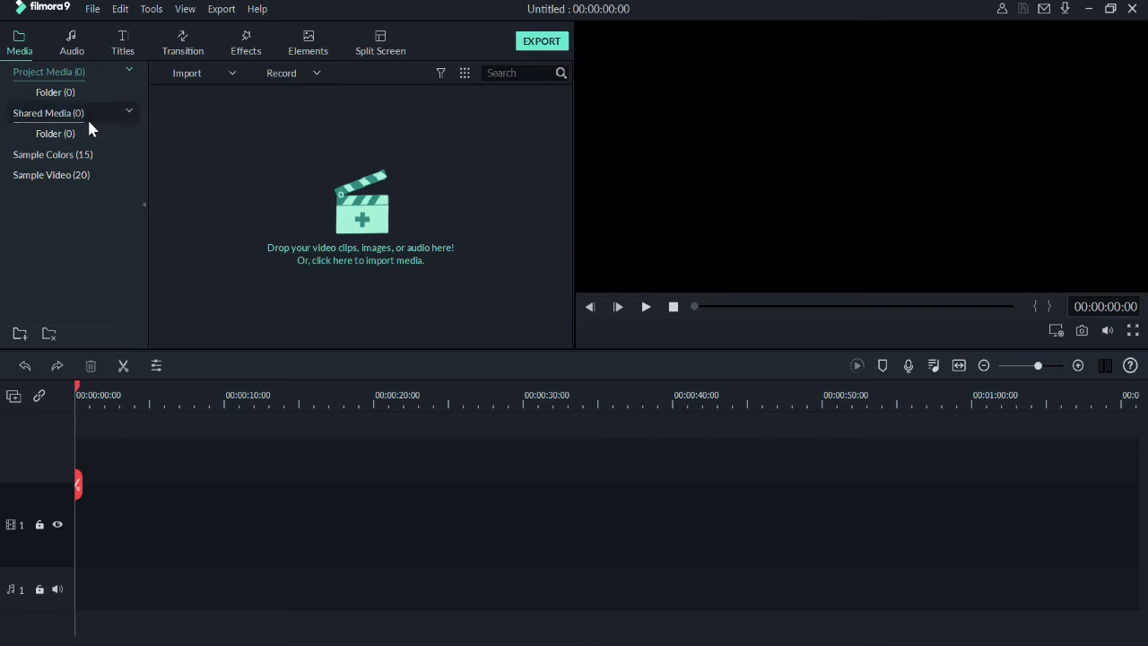
left_click(71, 45)
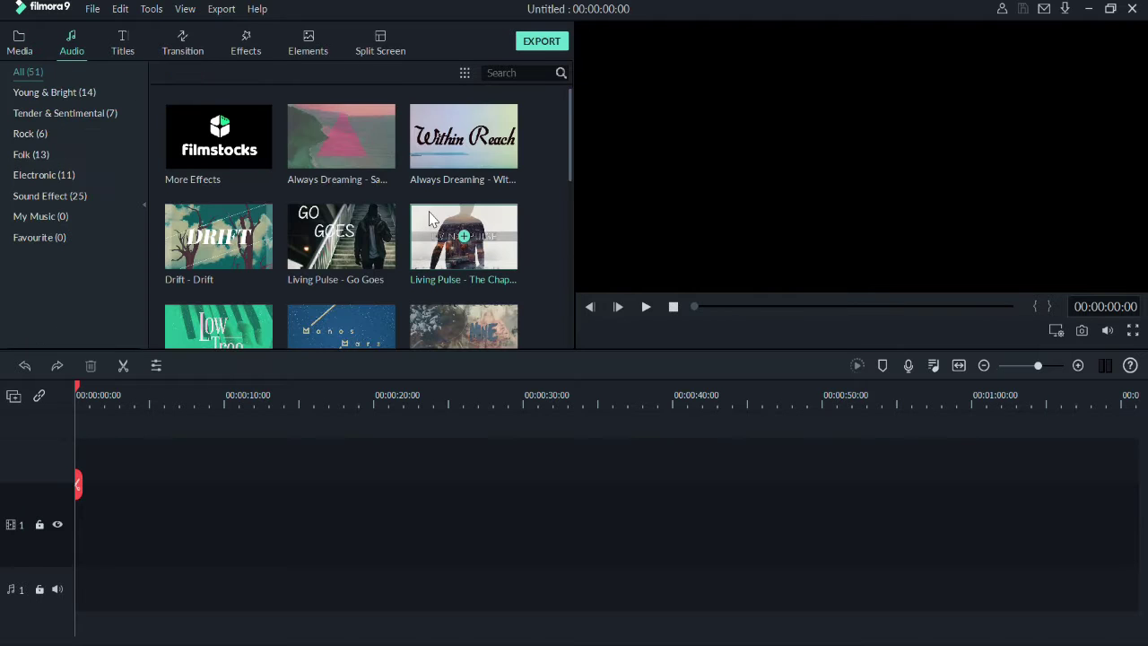
left_click_drag(574, 148, 535, 125)
scroll(536, 197, "down", 5)
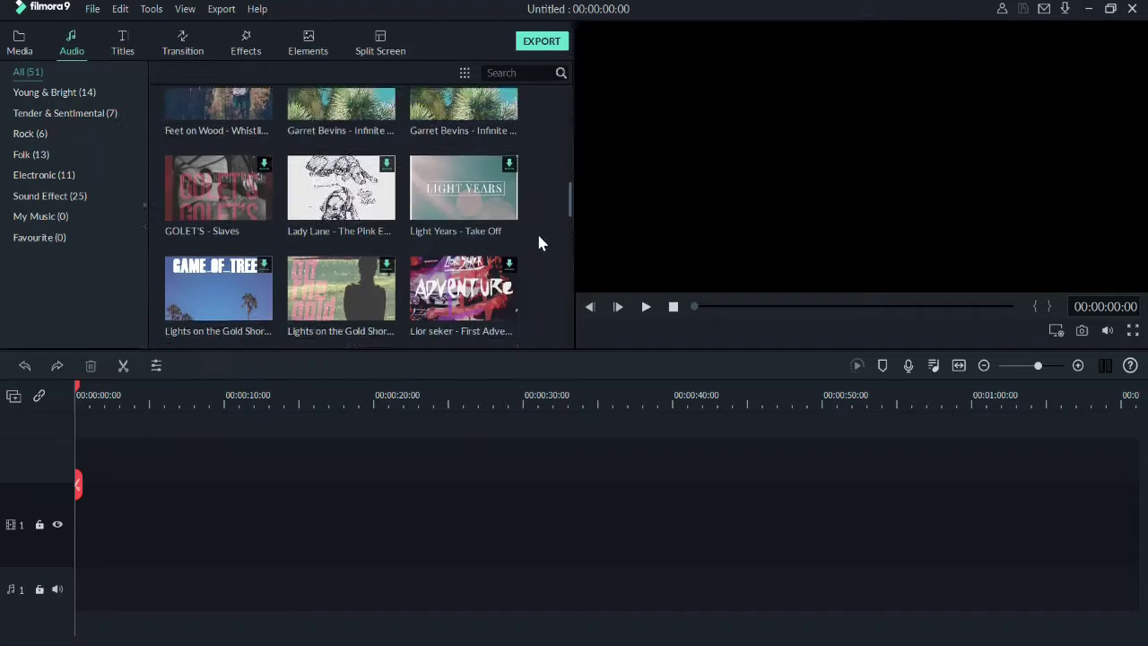
left_click(36, 93)
left_click(69, 117)
left_click(53, 133)
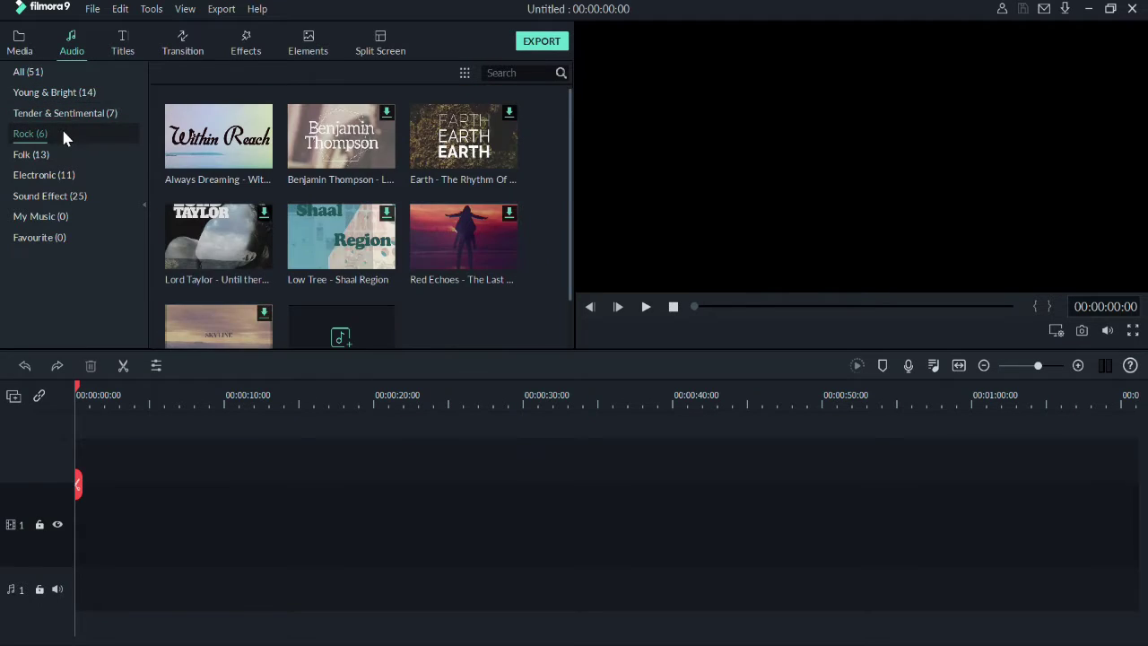
left_click(36, 155)
left_click(59, 174)
left_click(63, 195)
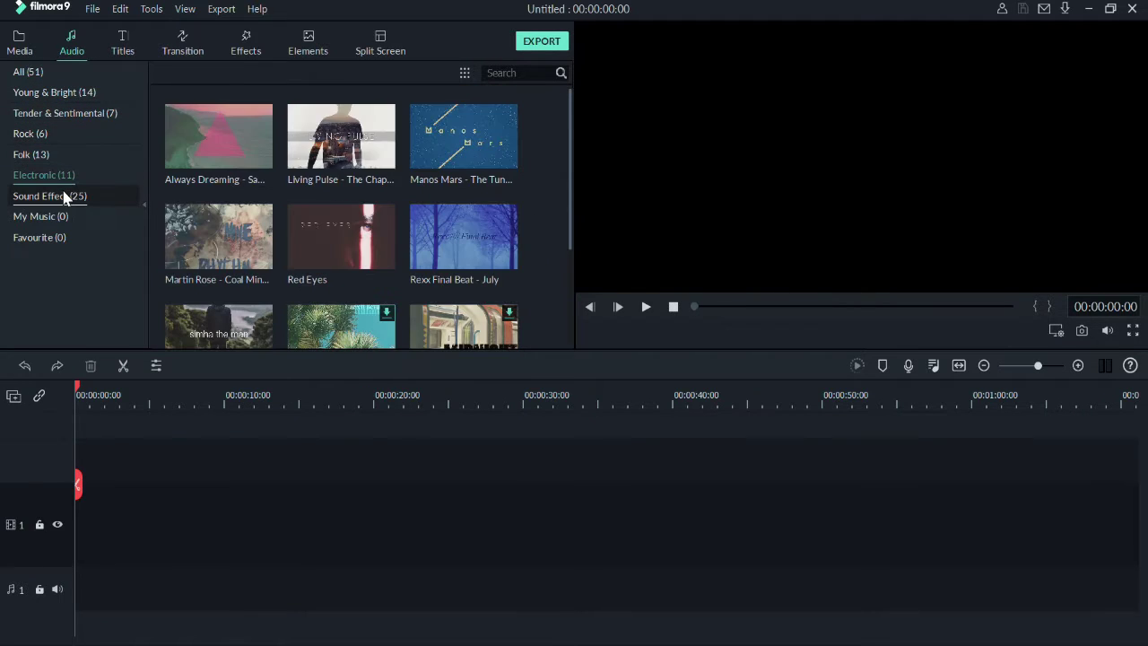
left_click(63, 235)
left_click(62, 222)
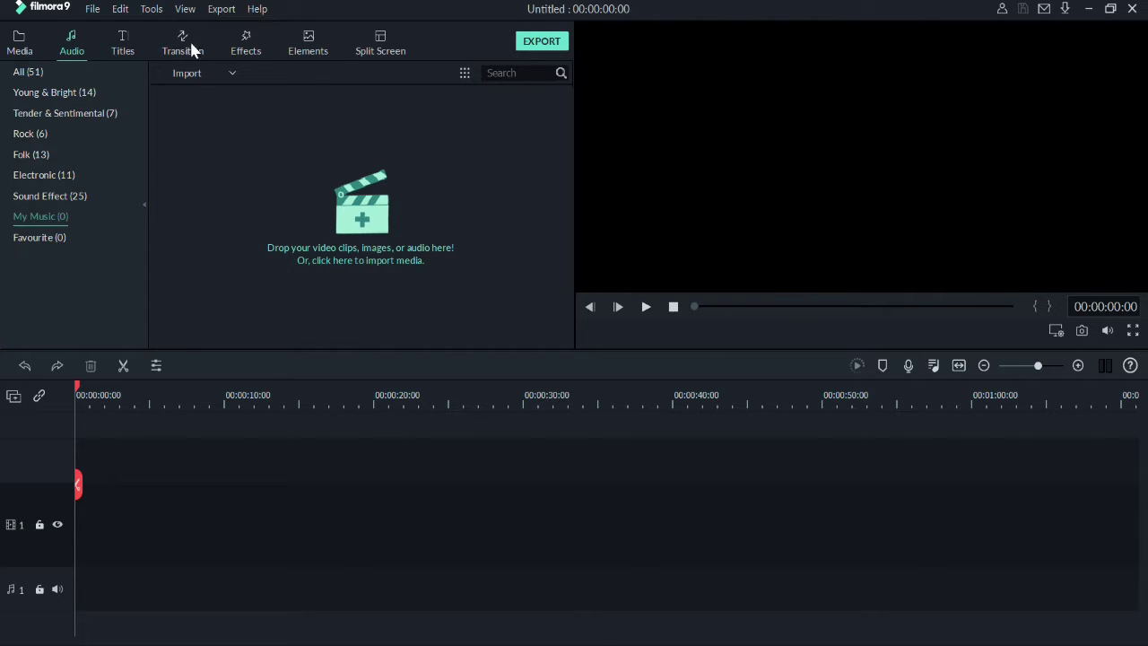
left_click(19, 51)
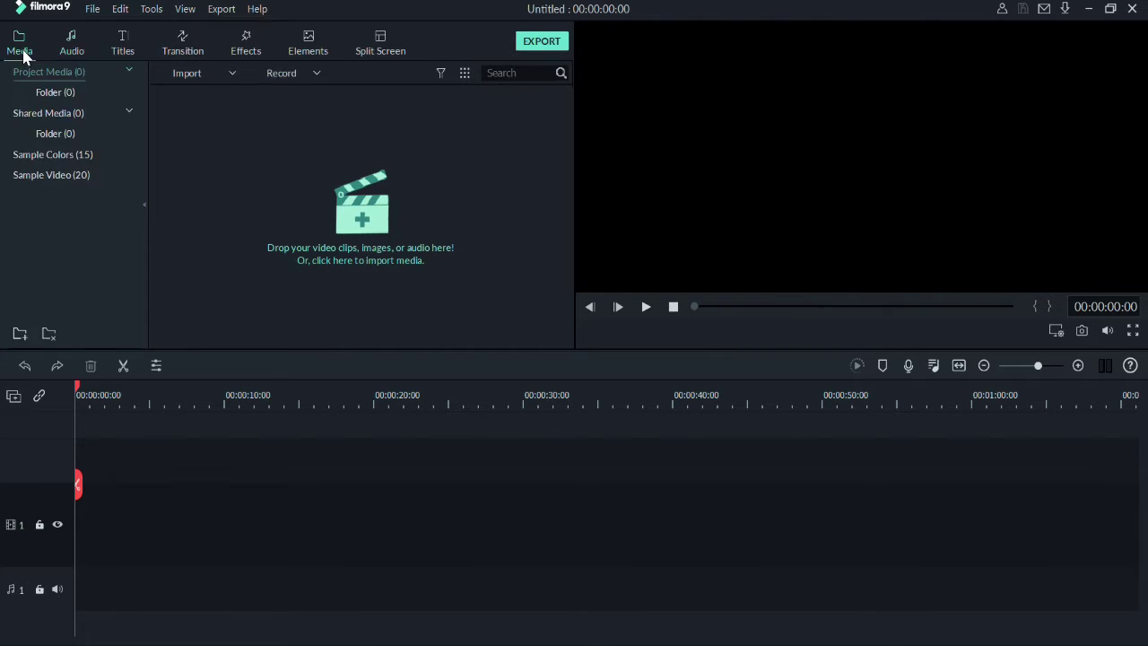
- Browse the shared Sample Colors, then preview the Travel 01, 04 and 03 sample videos
left_click(45, 112)
left_click(41, 154)
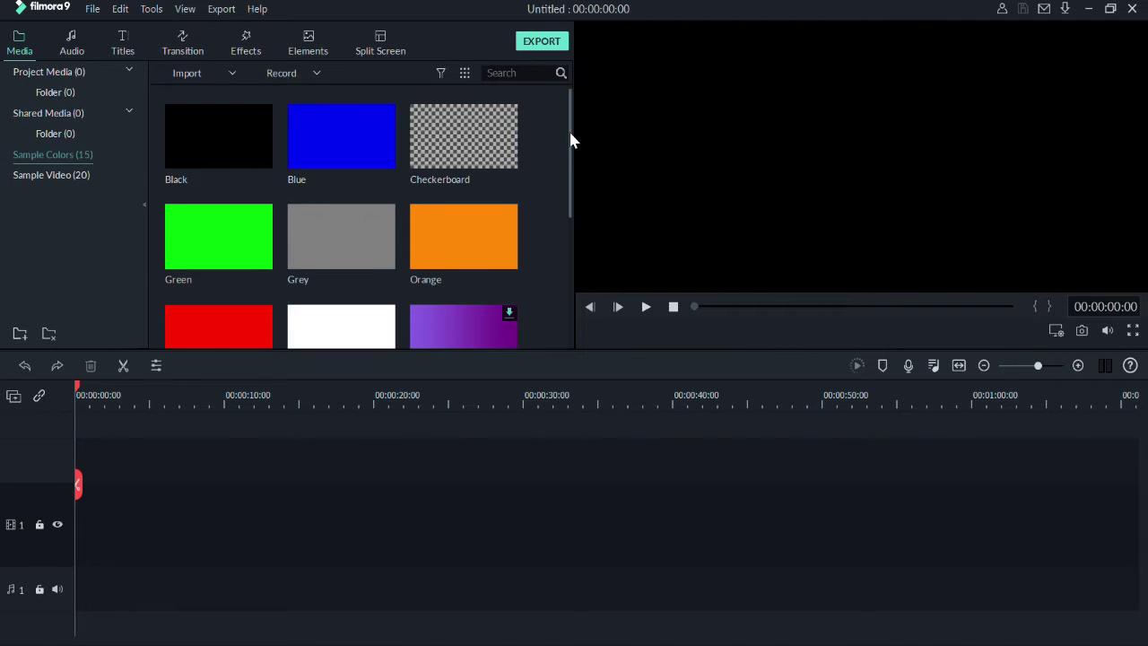
mouse_move(570, 141)
left_mouse_down()
mouse_move(560, 262)
mouse_move(560, 132)
left_mouse_up()
left_click(102, 180)
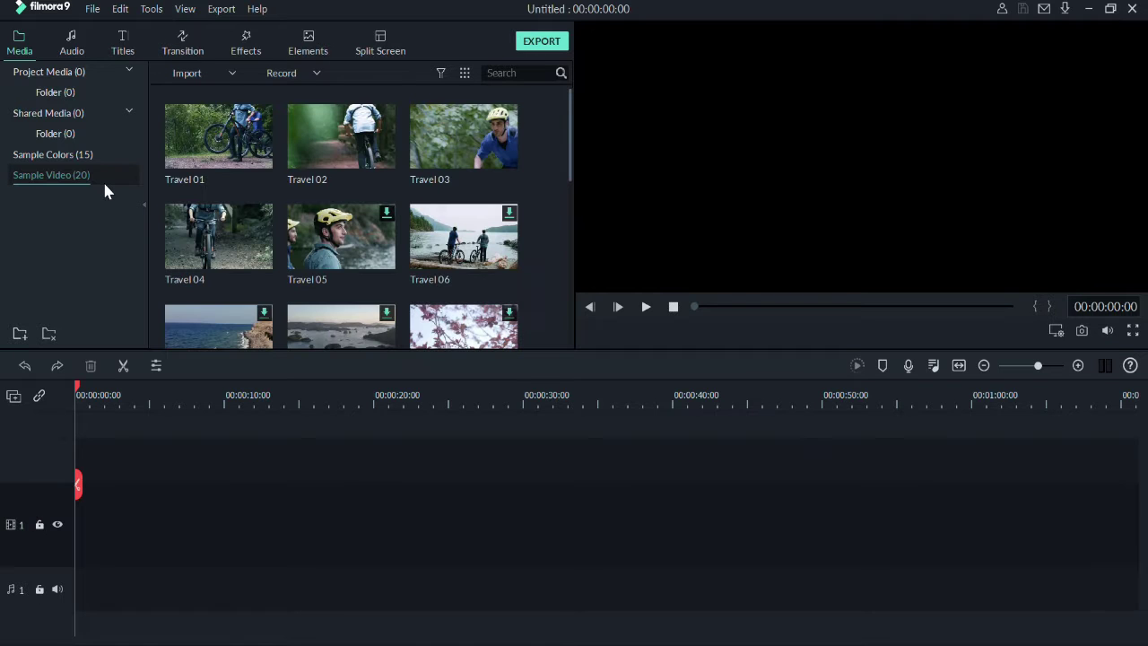
double_click(258, 150)
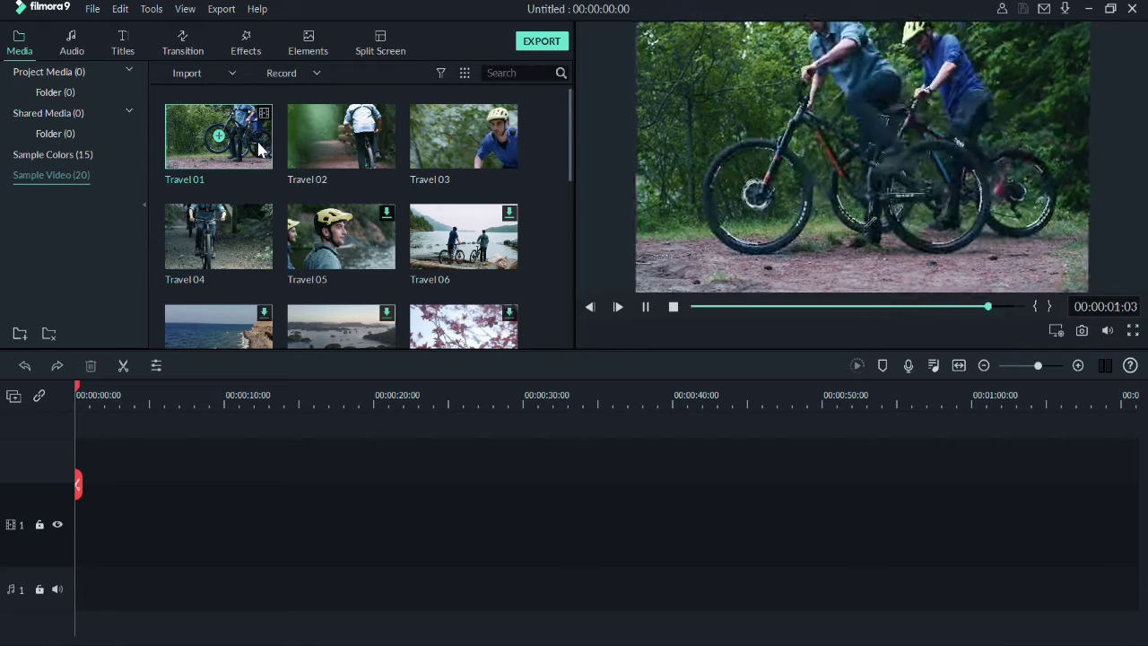
double_click(223, 235)
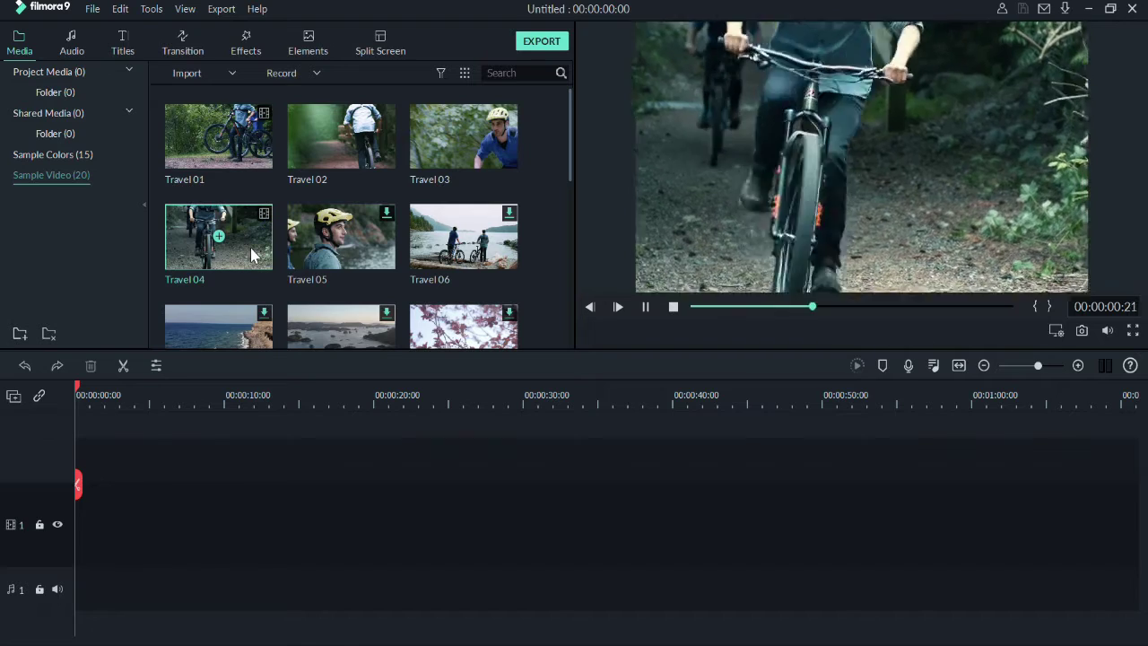
double_click(443, 158)
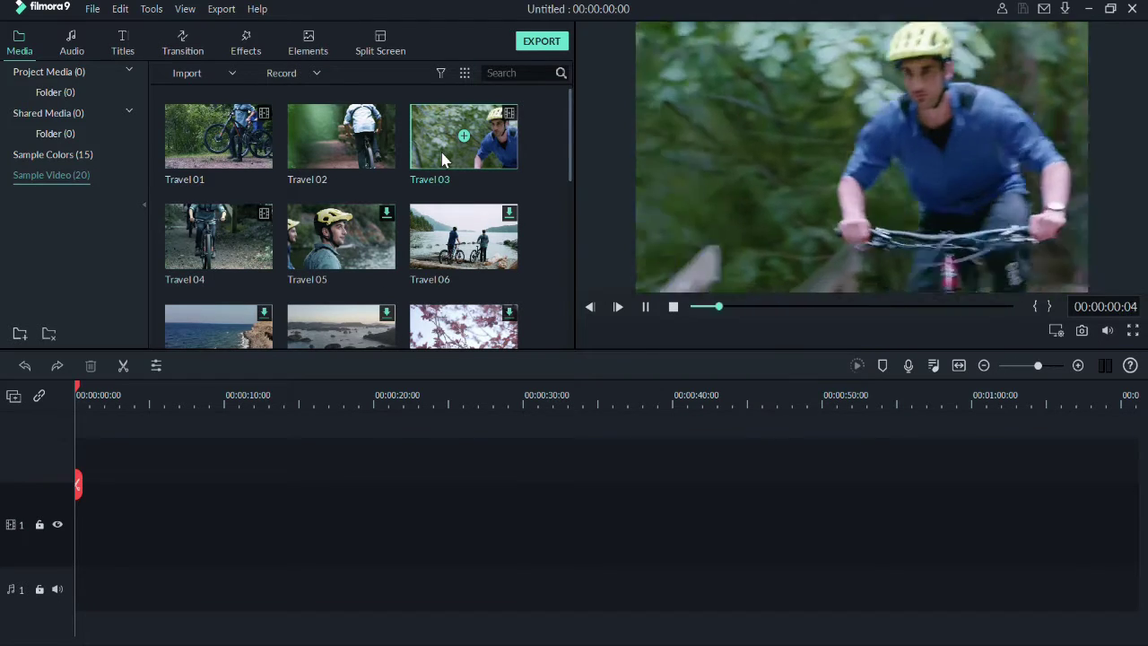
- Download and preview the Countdown 3, 6 and 7 sample clips, then bring up the Titles library
left_click_drag(566, 142, 551, 273)
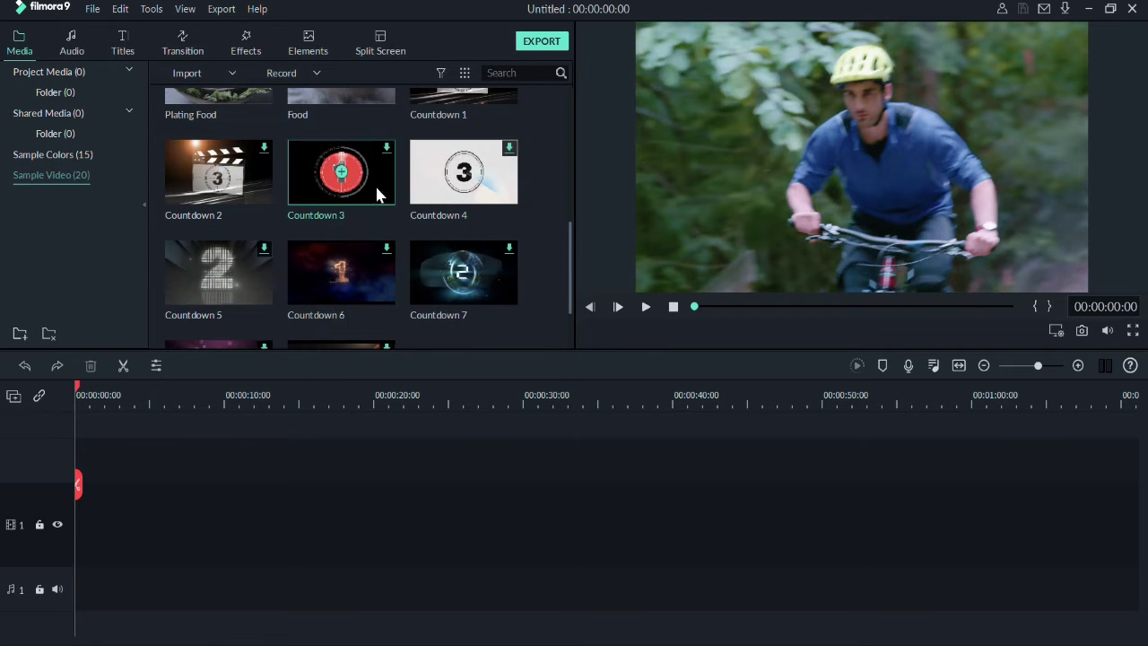
double_click(366, 196)
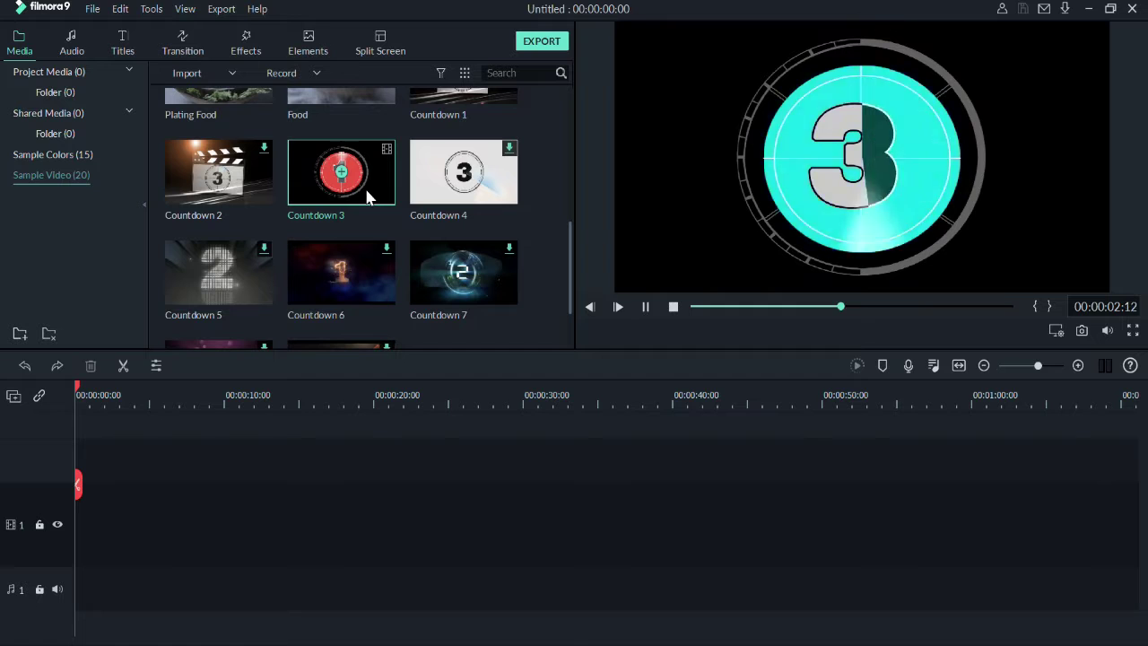
left_click(368, 287)
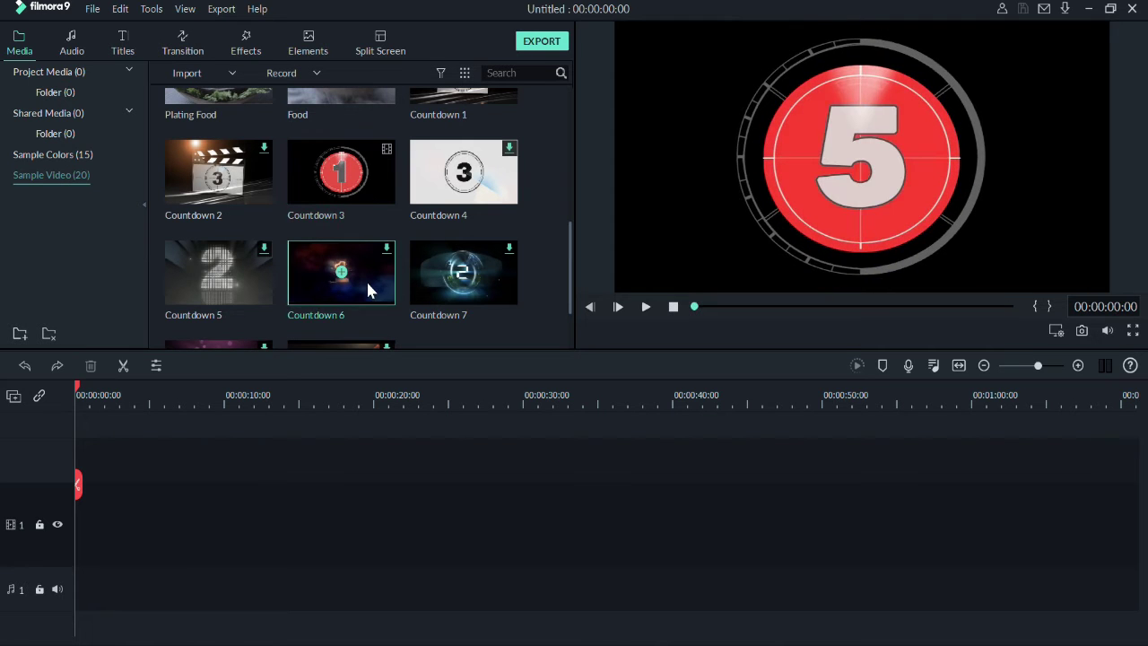
double_click(368, 285)
double_click(366, 279)
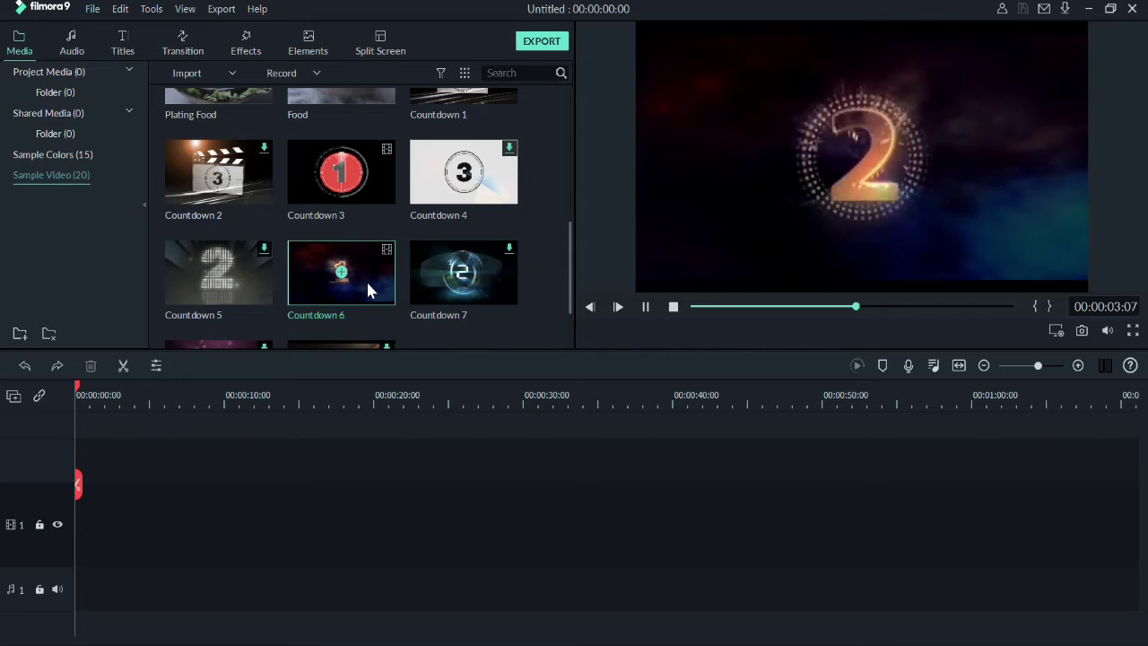
left_click(451, 281)
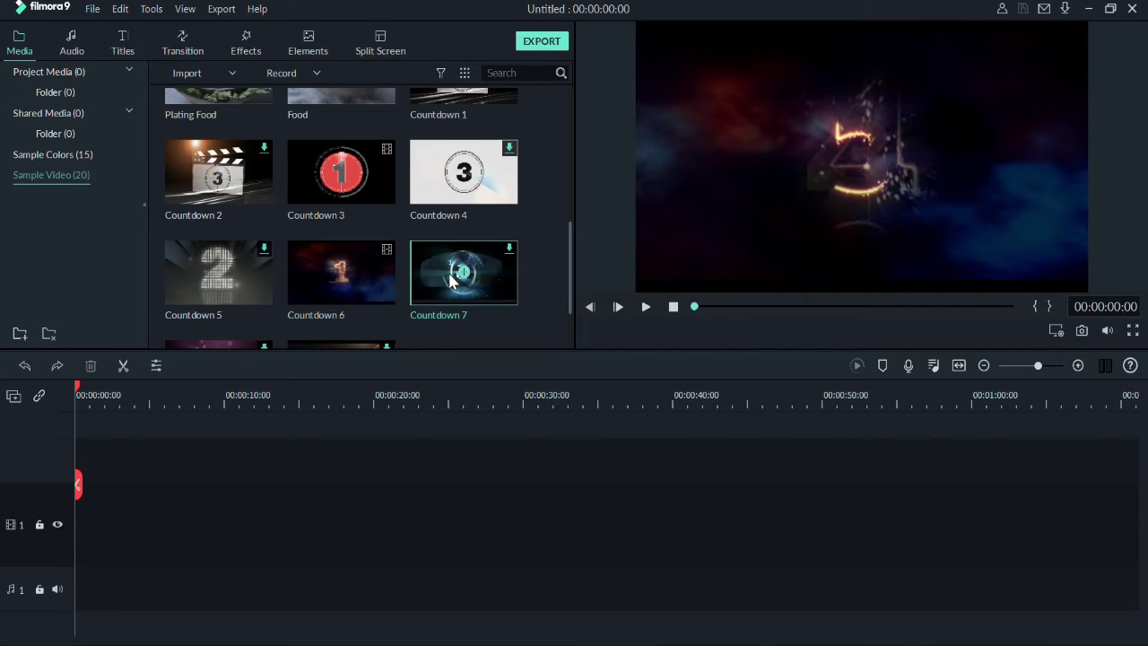
double_click(452, 281)
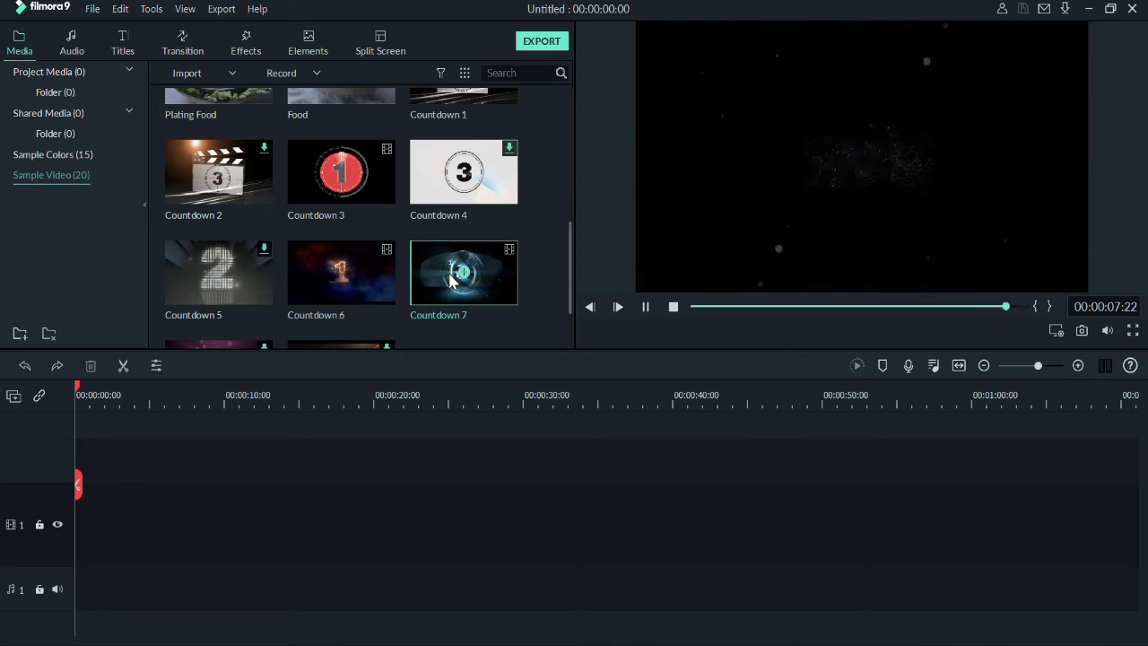
left_click(184, 42)
- Preview the Opener 2, 3, 1, 7 and 10 title templates
left_click(126, 44)
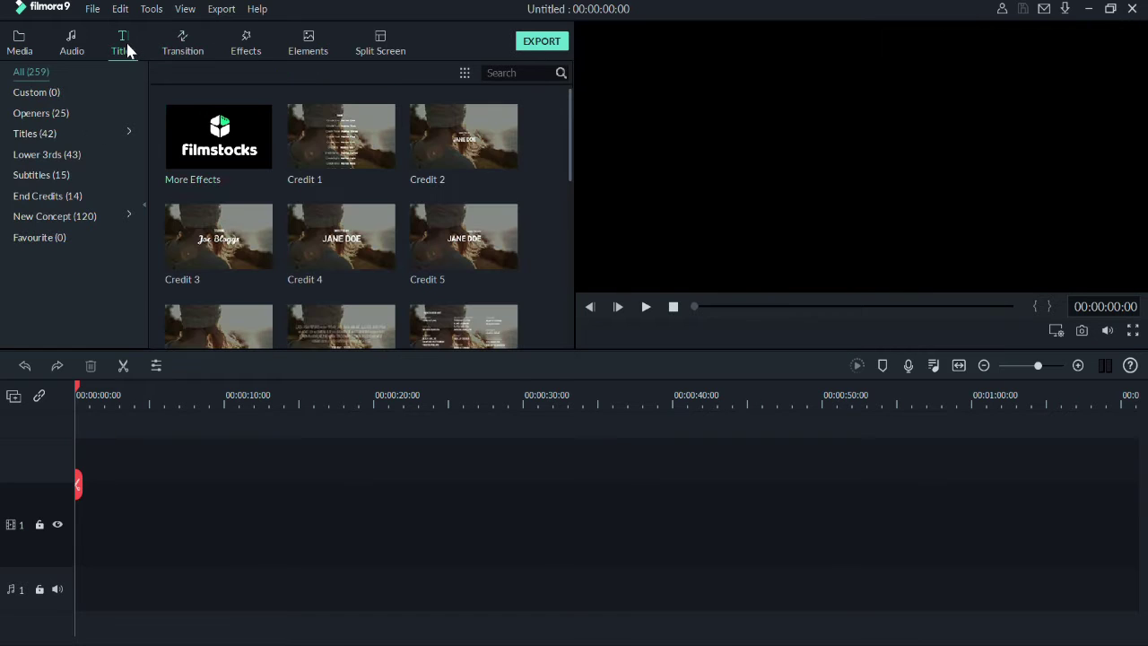
left_click(77, 111)
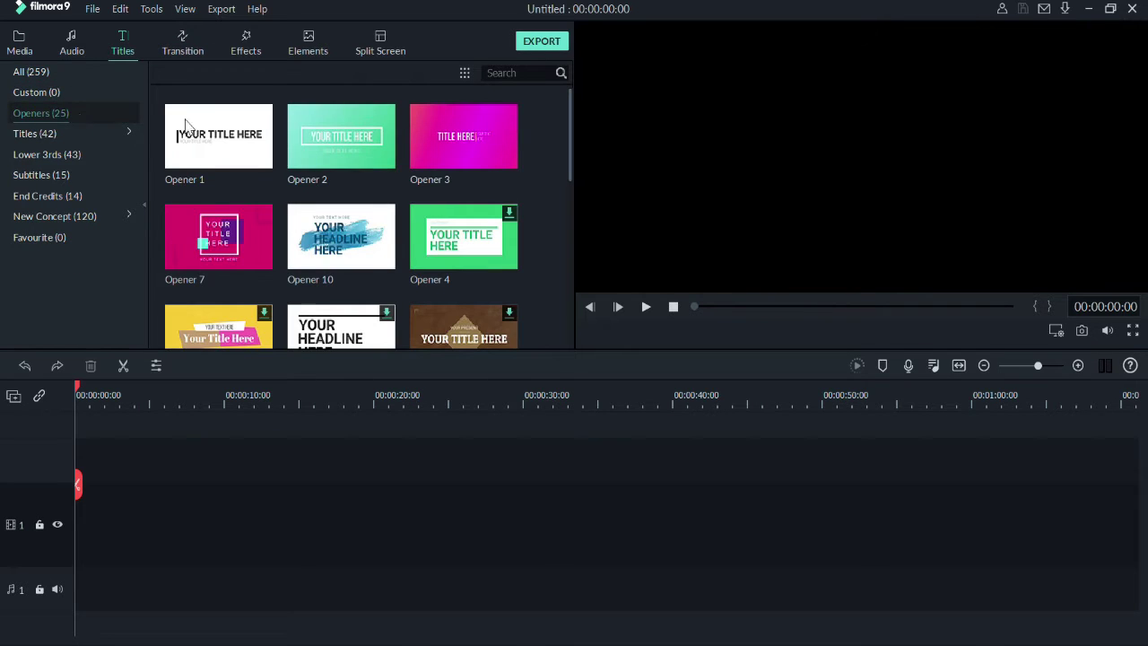
mouse_move(568, 126)
left_mouse_down()
mouse_move(569, 185)
mouse_move(565, 110)
left_mouse_up()
left_click(348, 162)
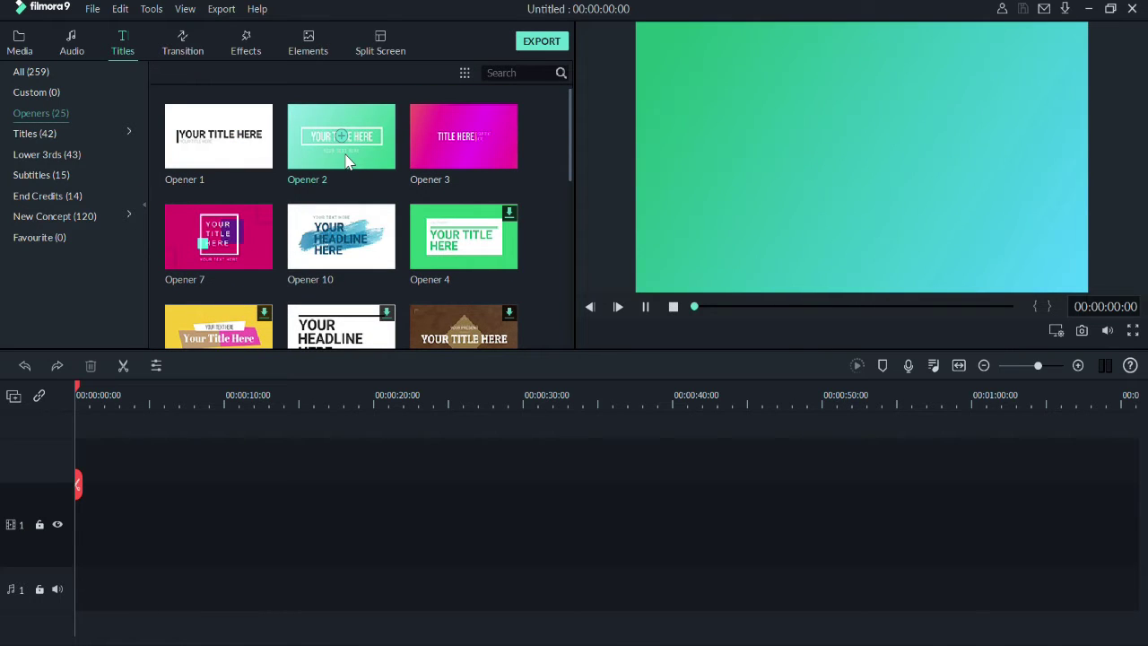
left_click(440, 160)
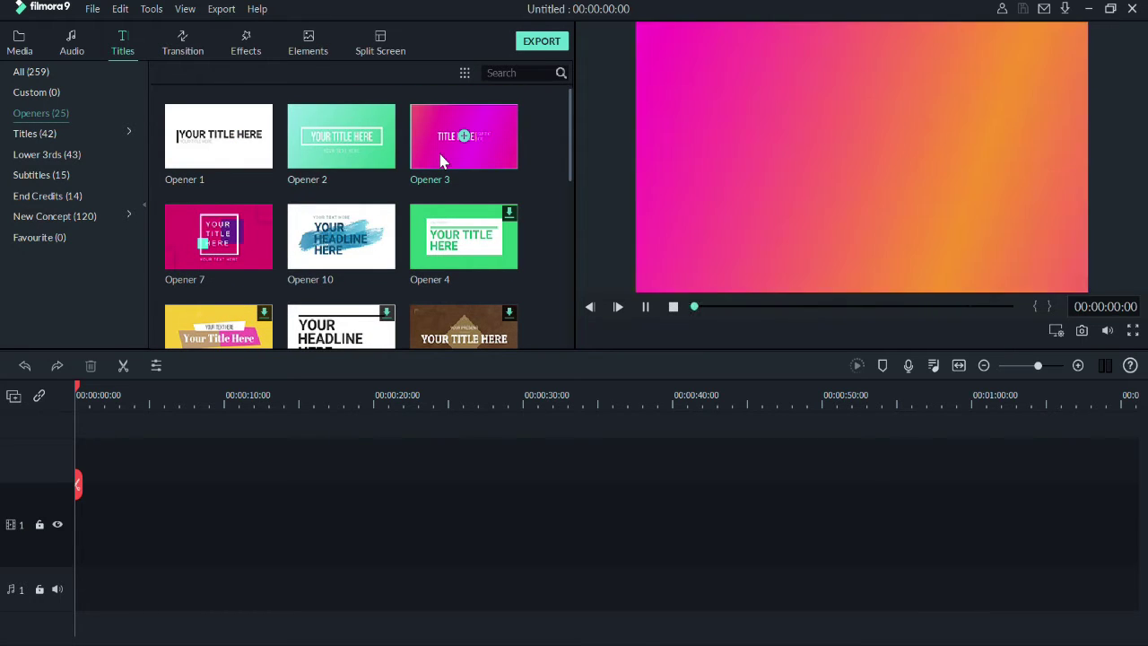
left_click(249, 169)
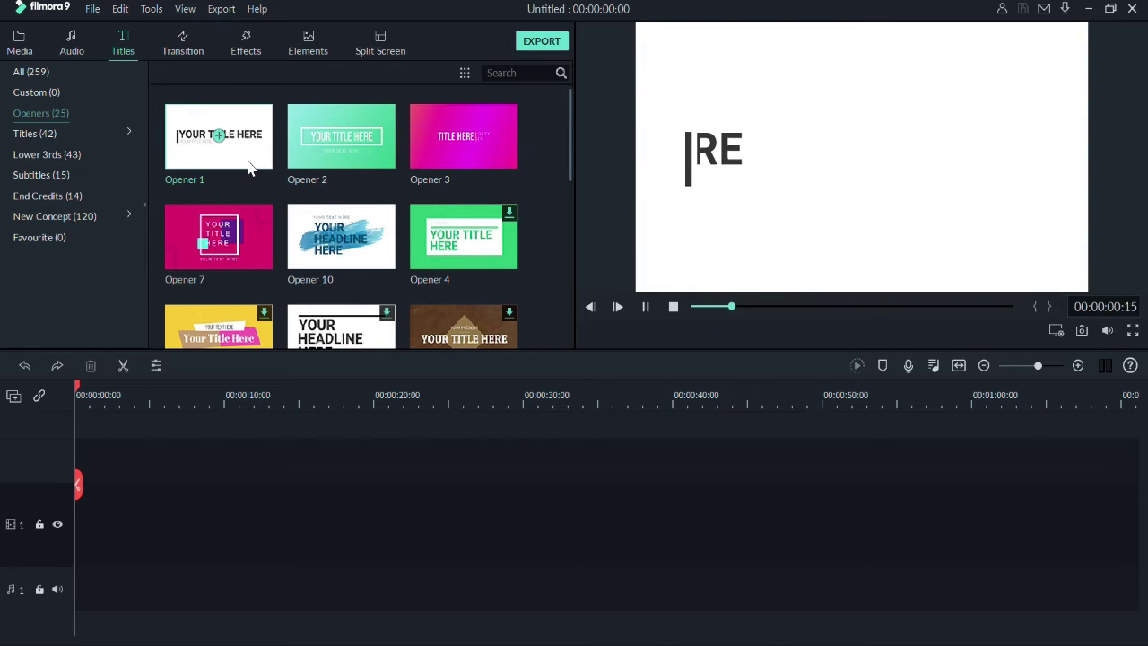
left_click(232, 256)
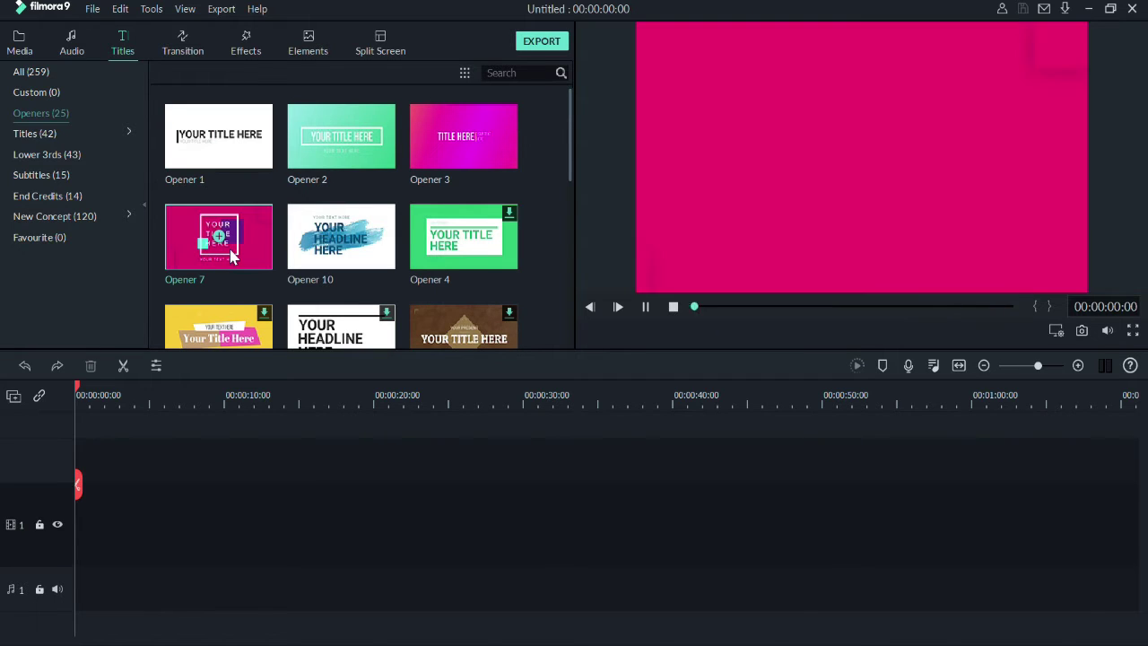
left_click(364, 253)
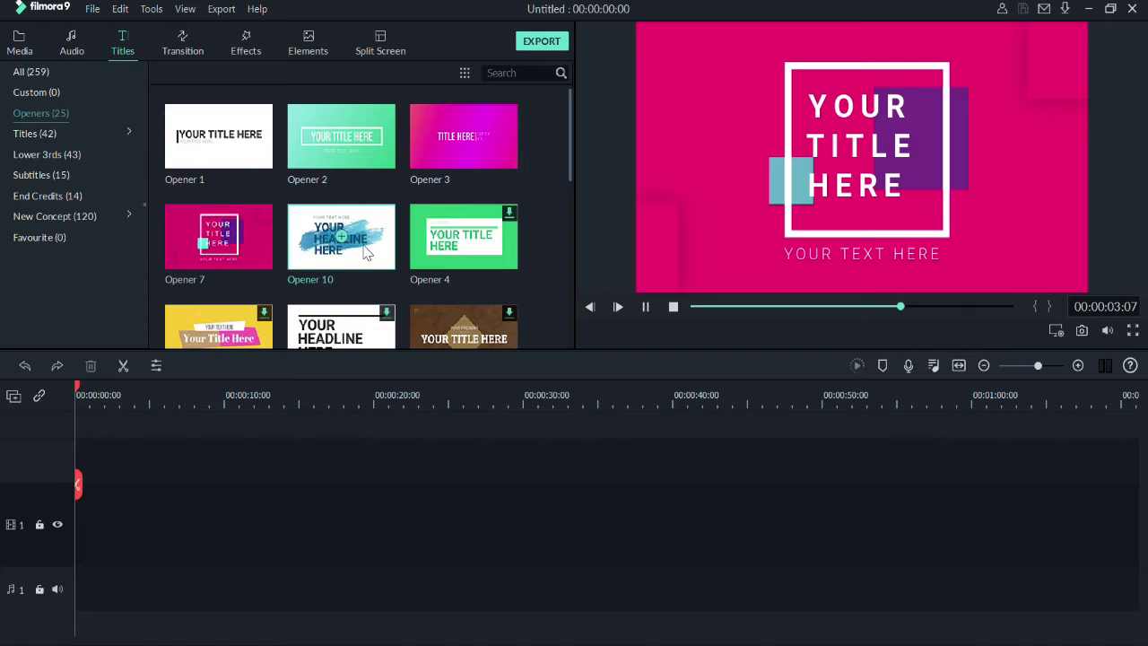
- Preview the Default Lowerthird, Lower Third 2 and 4, and a boxed lower-third template
left_click(88, 171)
left_click(93, 155)
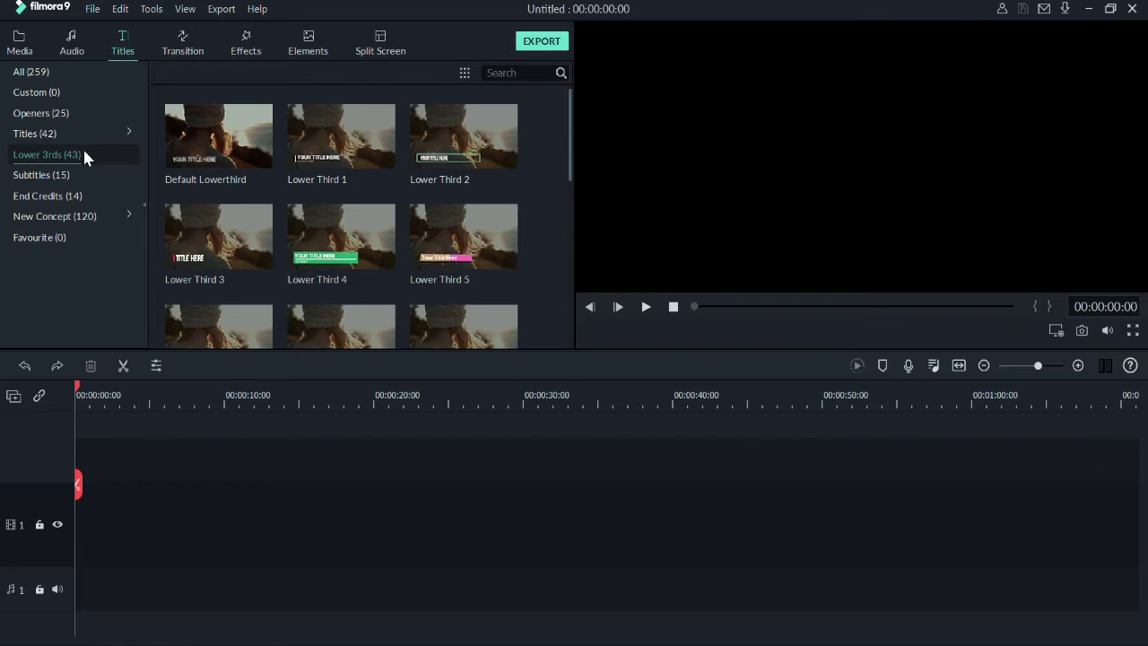
left_click(221, 130)
left_click(440, 144)
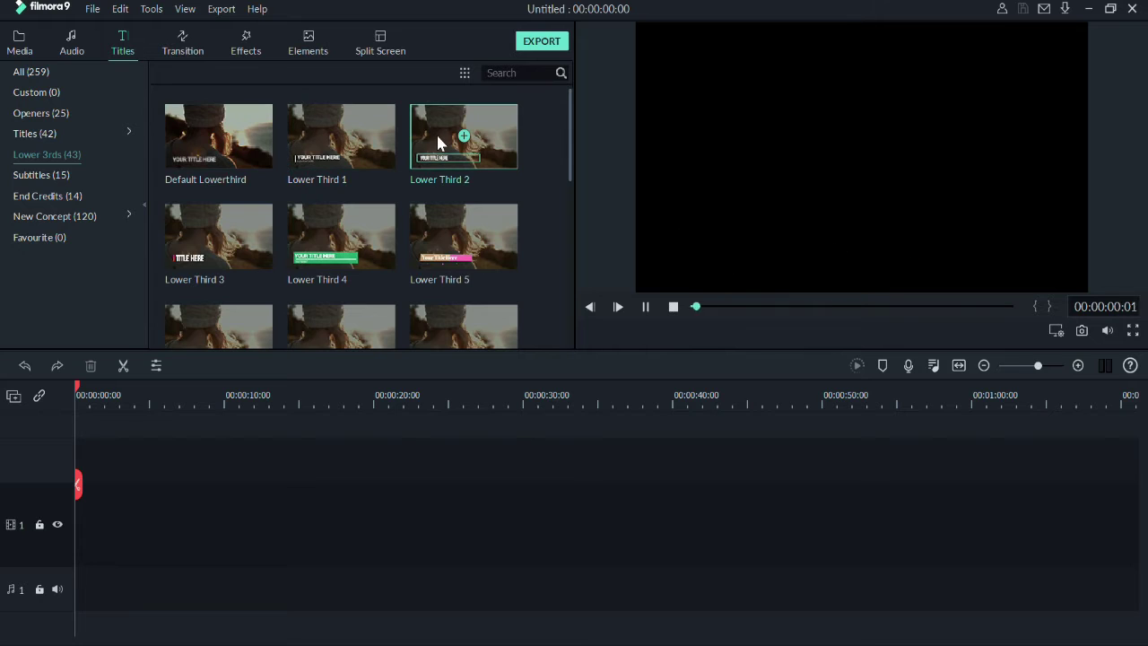
left_click(375, 251)
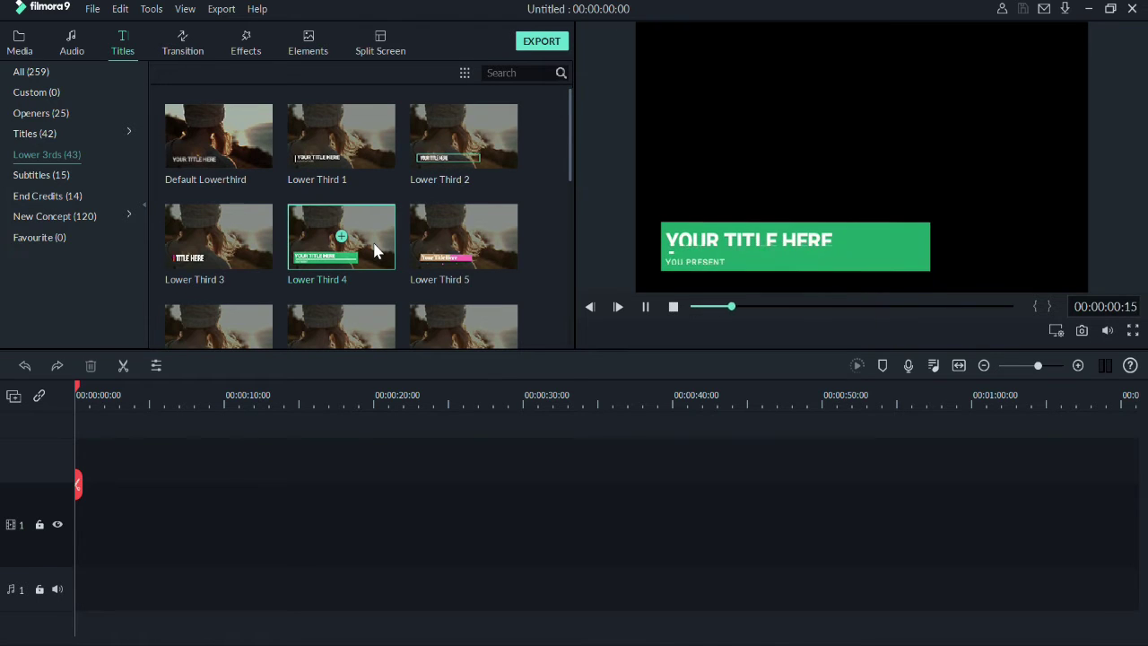
left_click(373, 328)
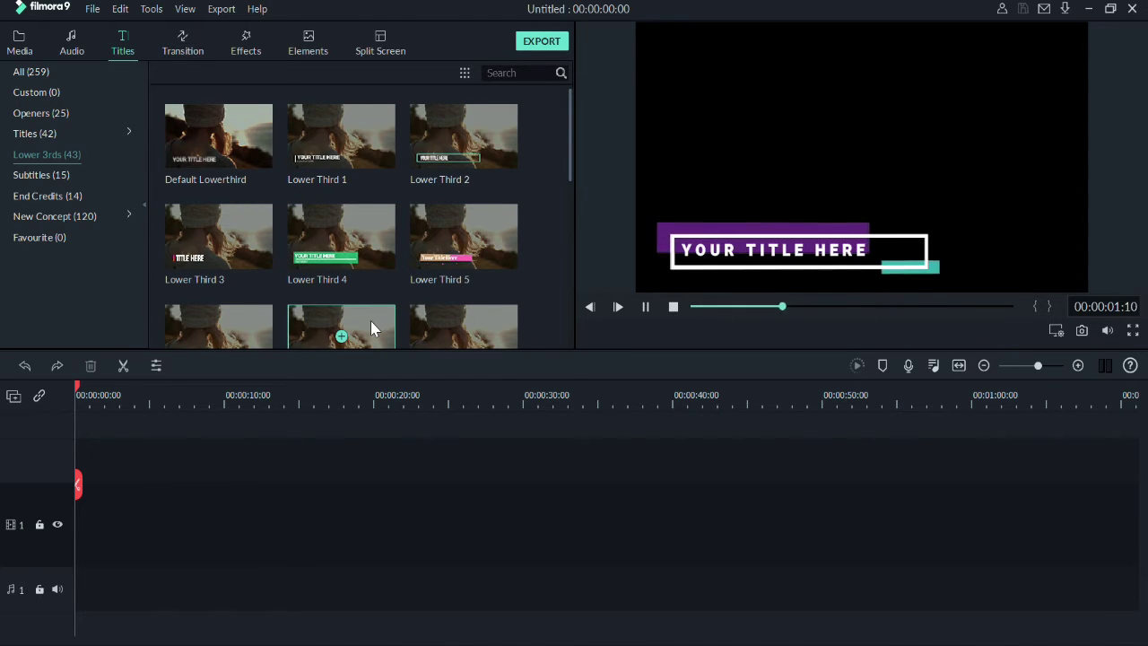
- Preview the Credit 1 and Credit 4 end credits, then New LowerThirds 4, 2 and 3
left_click(59, 194)
left_click(235, 148)
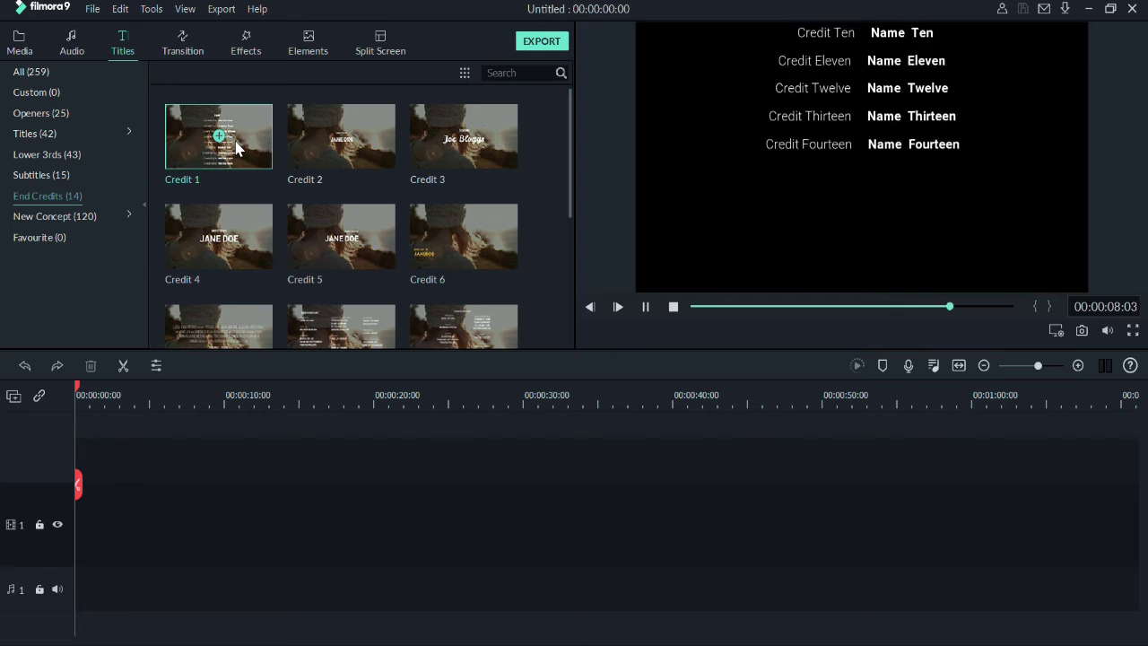
left_click(258, 239)
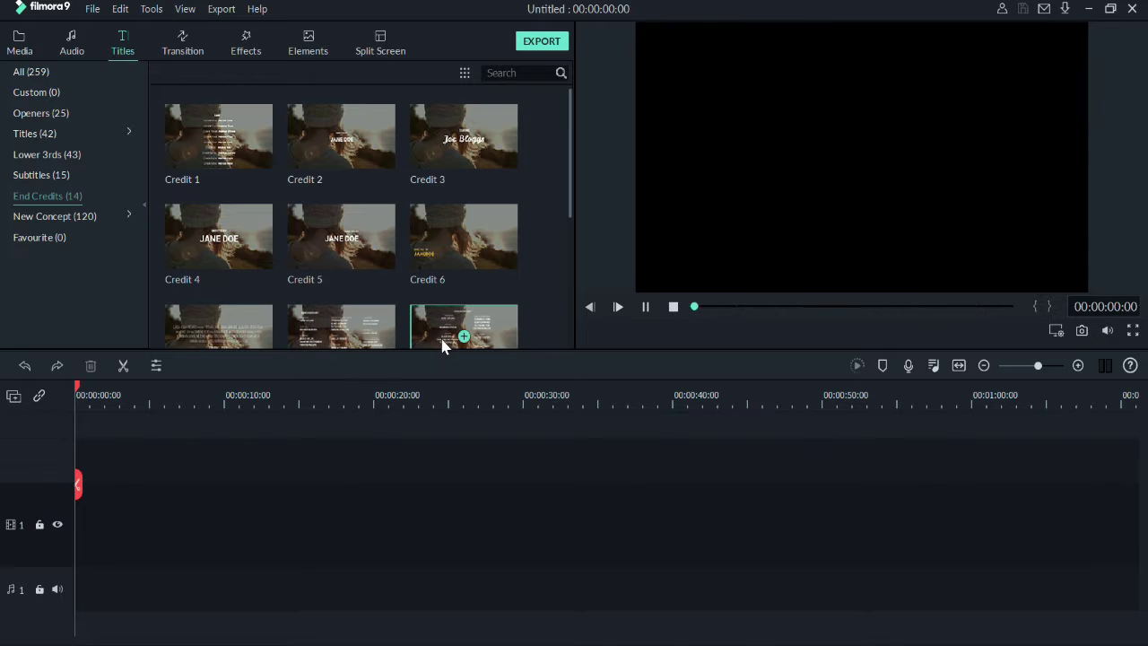
left_click(115, 216)
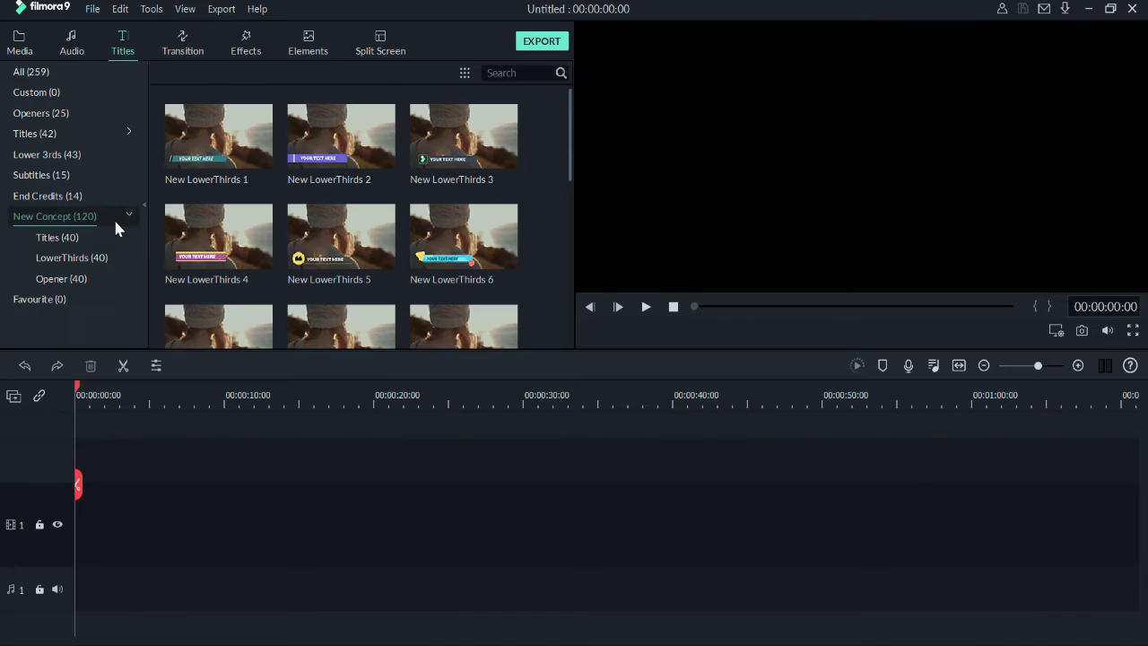
left_click(212, 263)
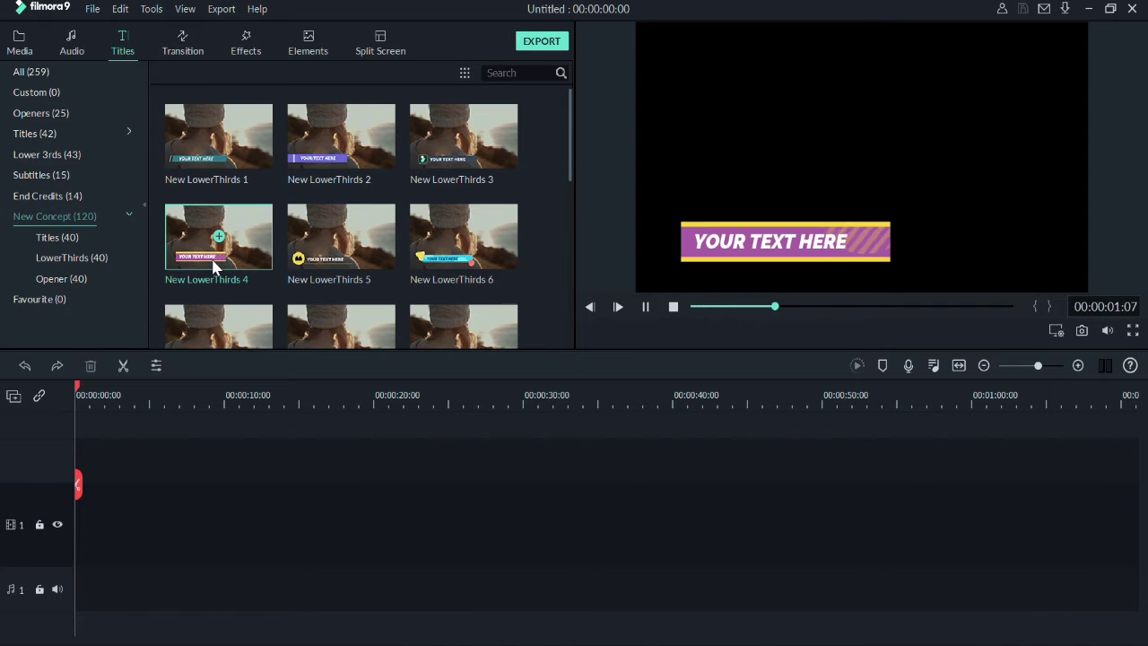
left_click(314, 175)
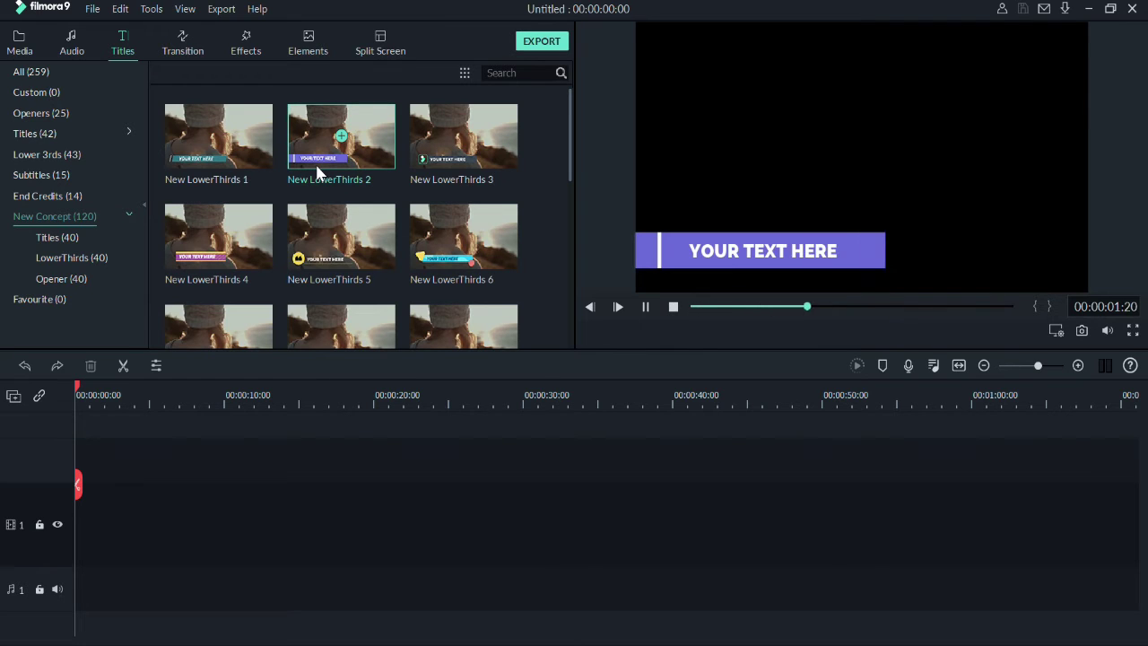
left_click(453, 161)
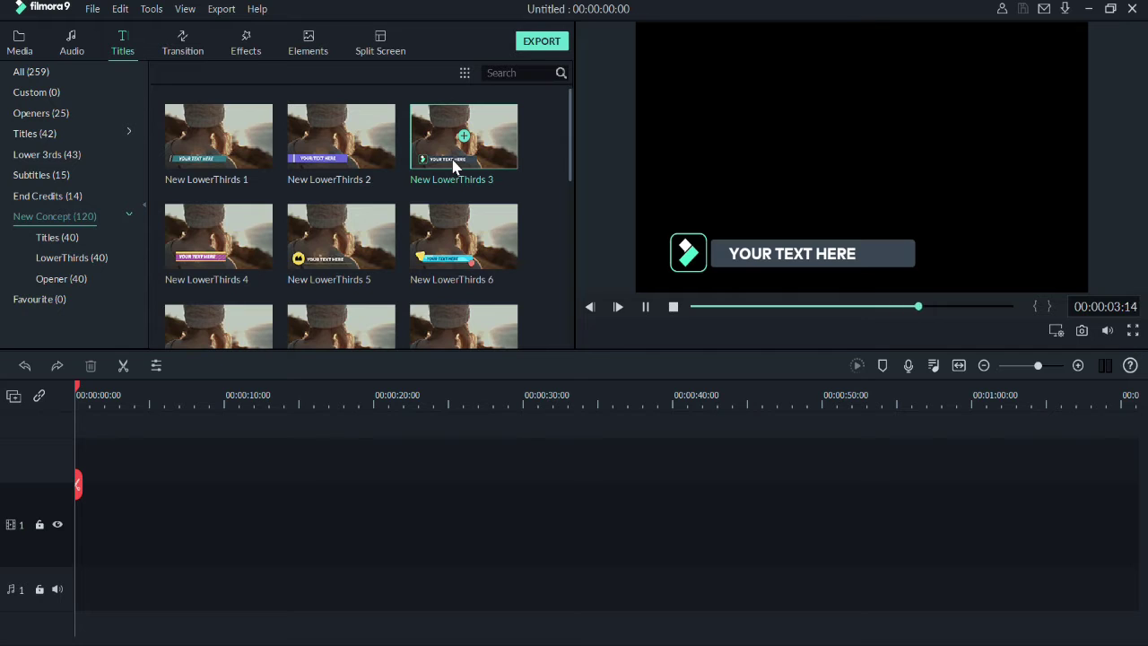
- Preview the Dissolve, Fade, Erase and Cube transitions
left_click(175, 55)
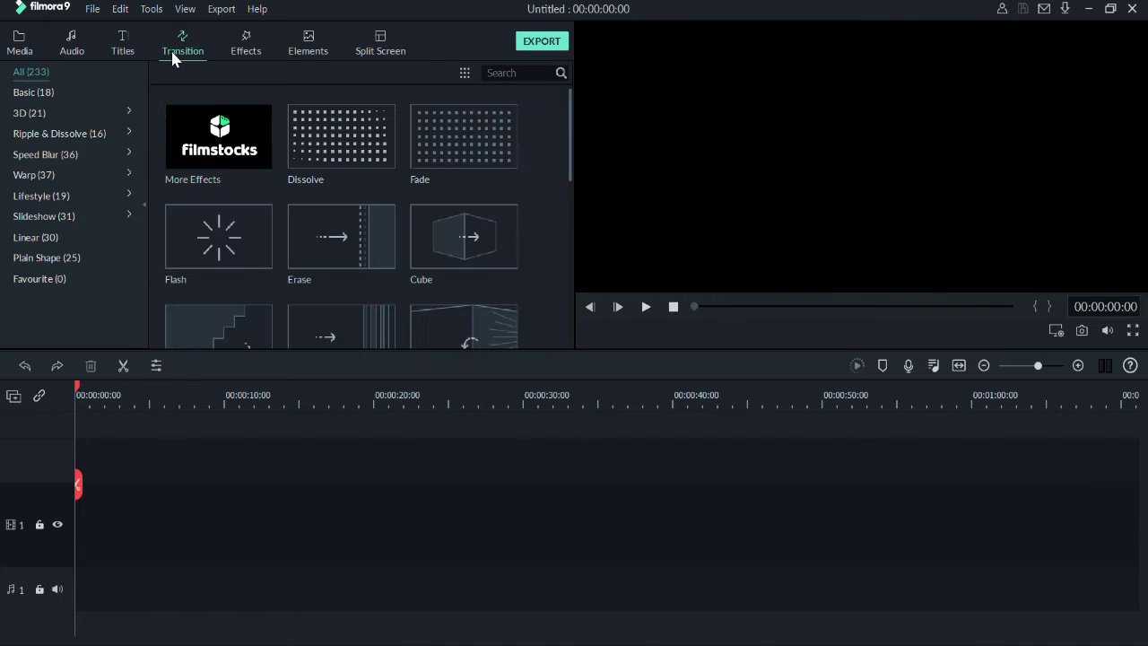
left_click(308, 155)
left_click(420, 170)
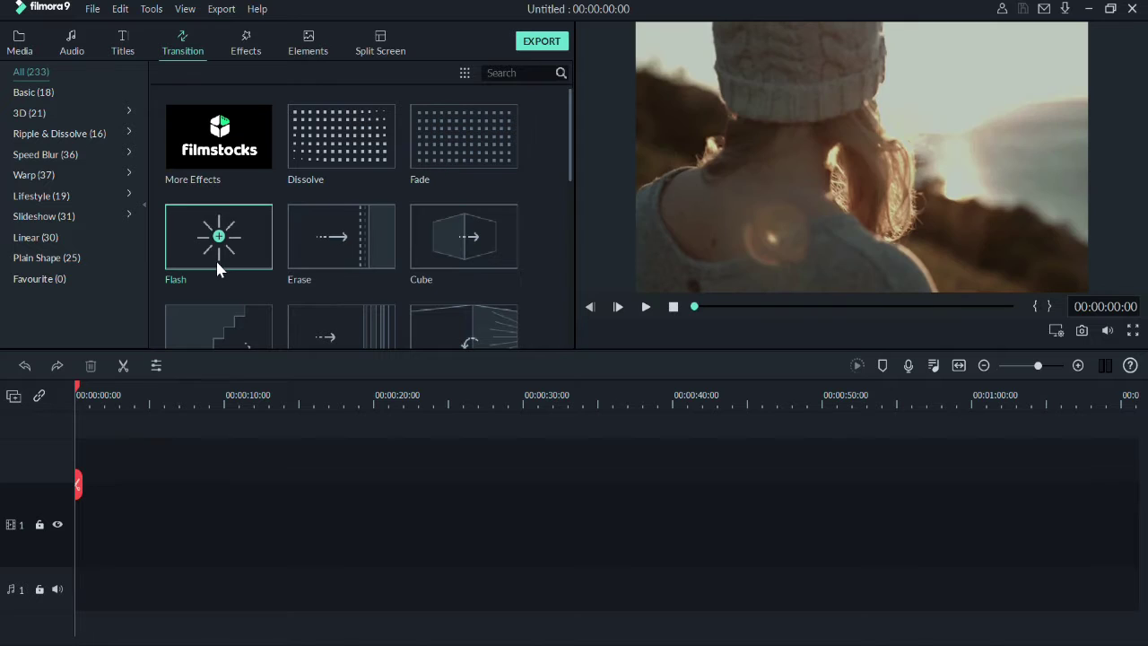
left_click(334, 252)
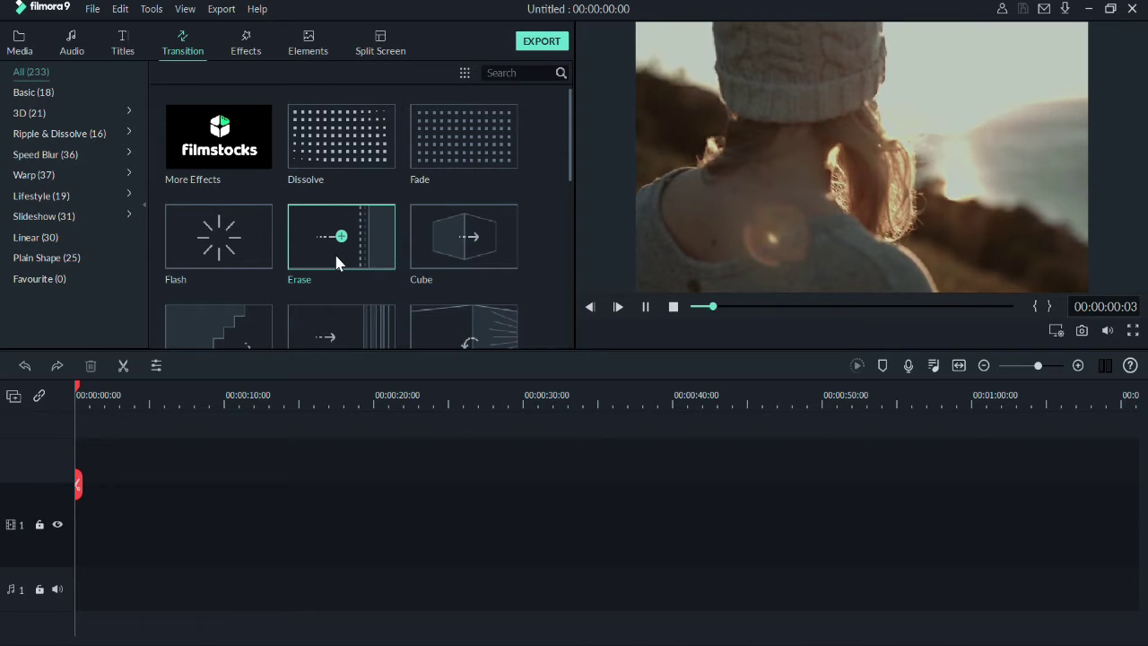
left_click(455, 246)
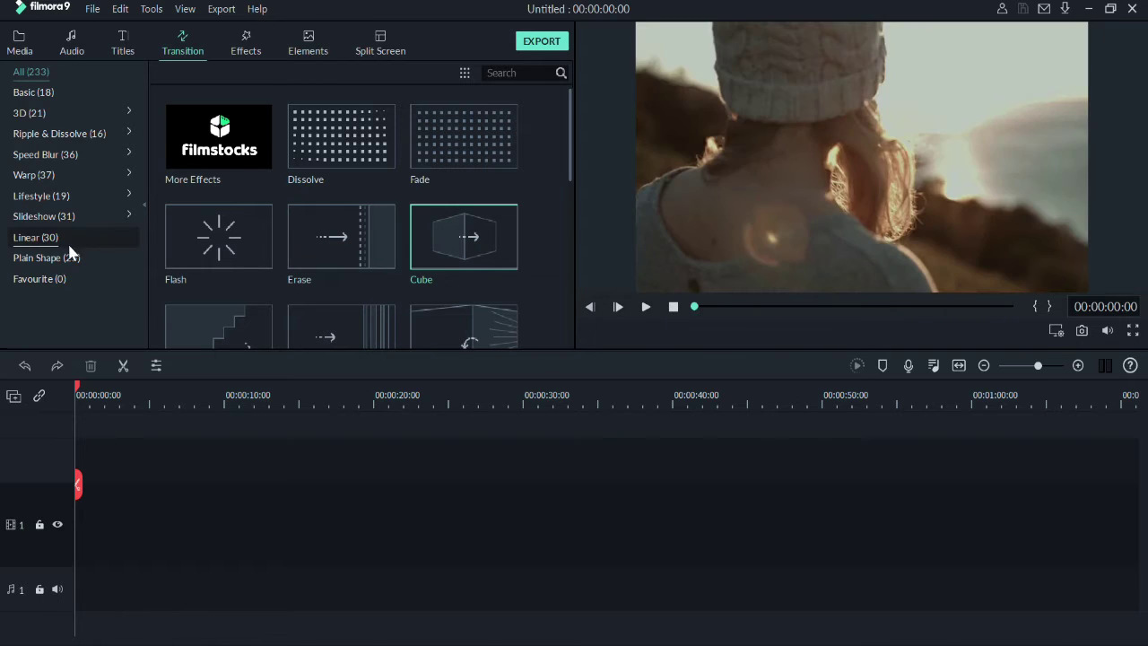
- Preview the Linear 10, 11, 12 and one more Linear transition
left_click(65, 237)
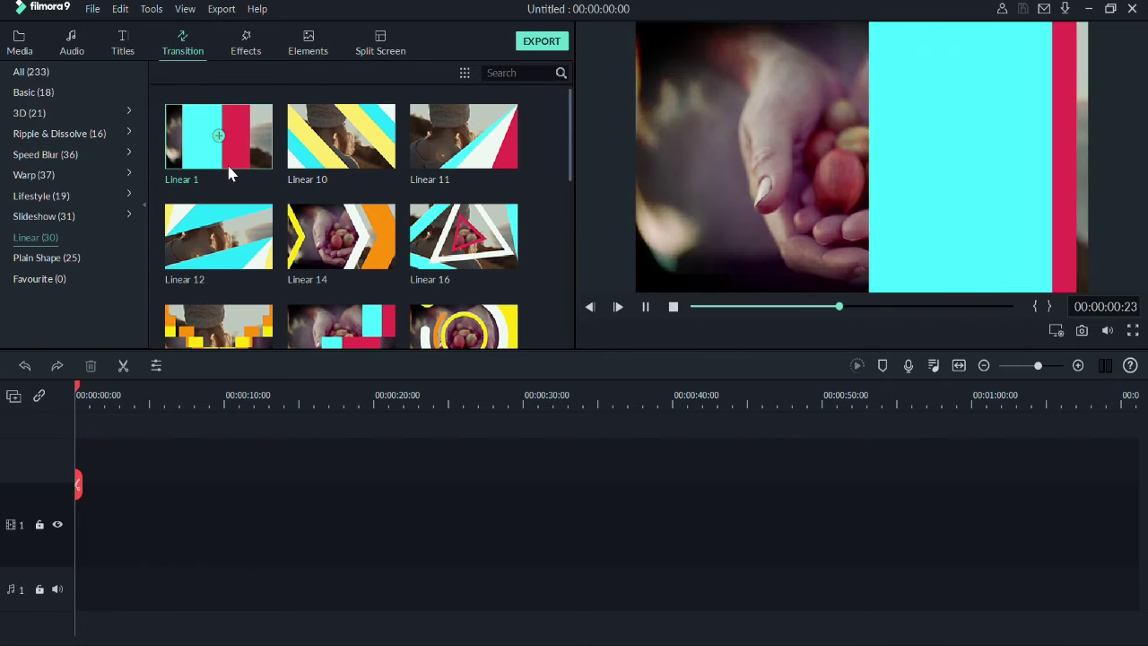
left_click(314, 166)
left_click(453, 164)
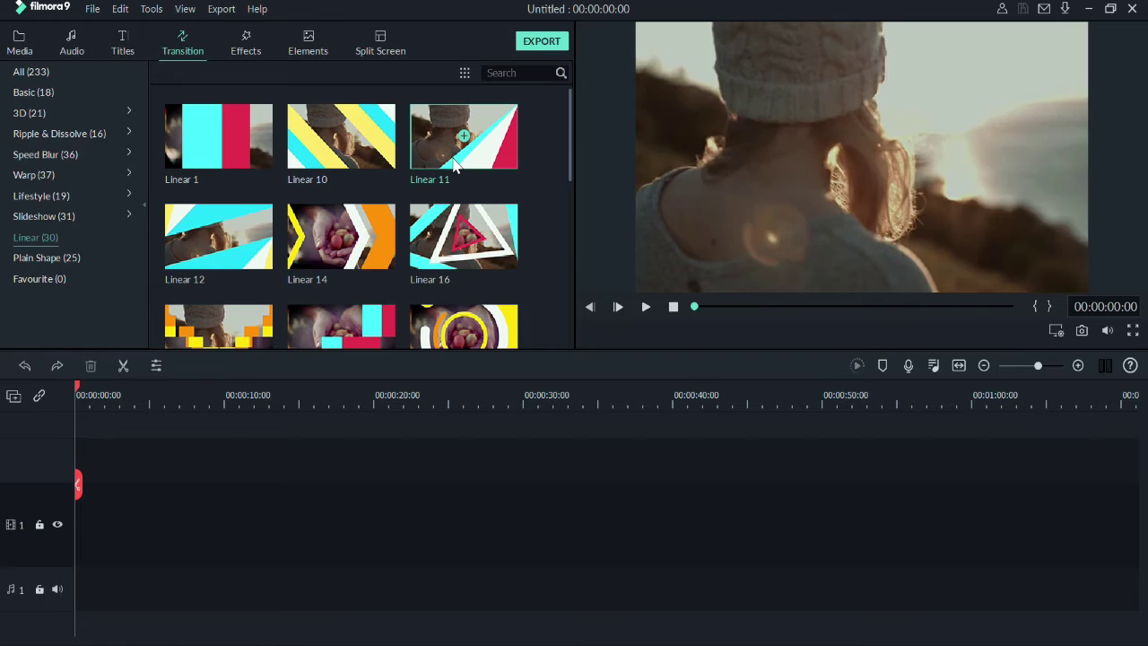
left_click(260, 260)
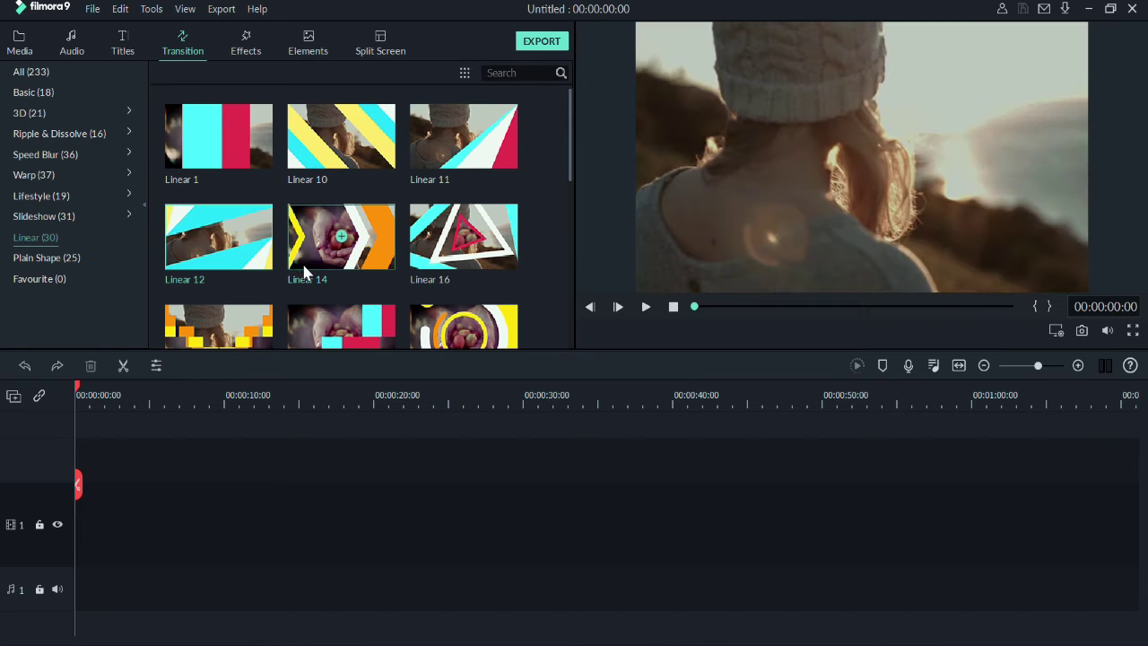
left_click(499, 332)
left_click_drag(582, 154, 579, 153)
- Preview the Blurry Roll 2, Blurry Cross 4 and another Speed Blur transition
left_click(82, 151)
left_click(237, 139)
left_click(348, 237)
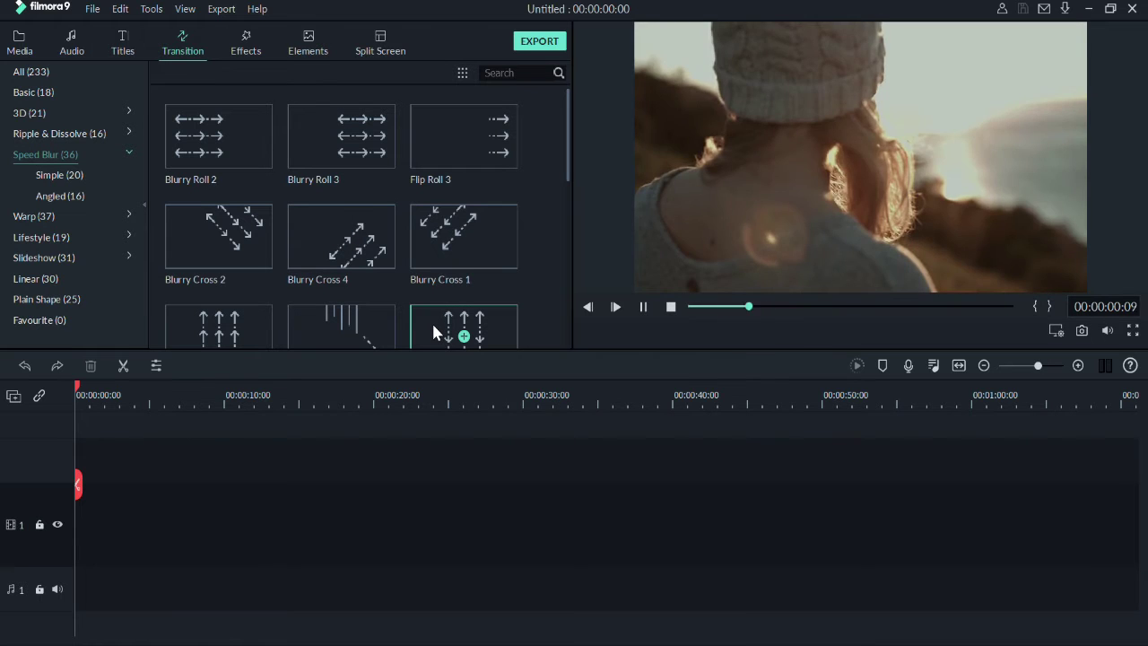
left_click(264, 340)
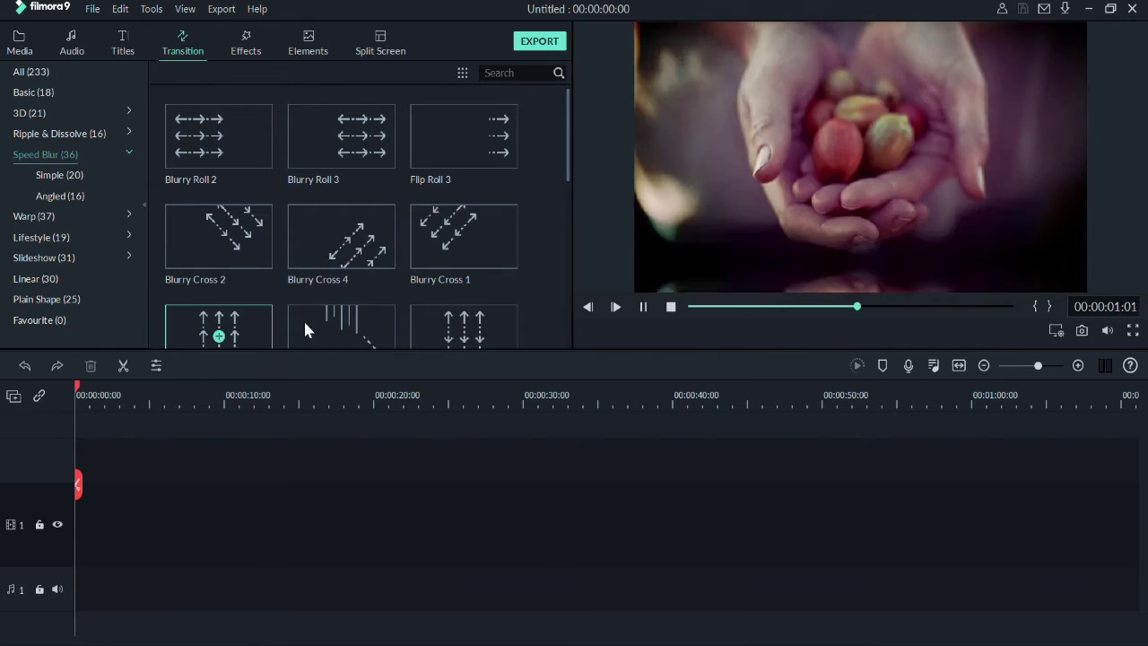
left_click_drag(565, 170, 565, 349)
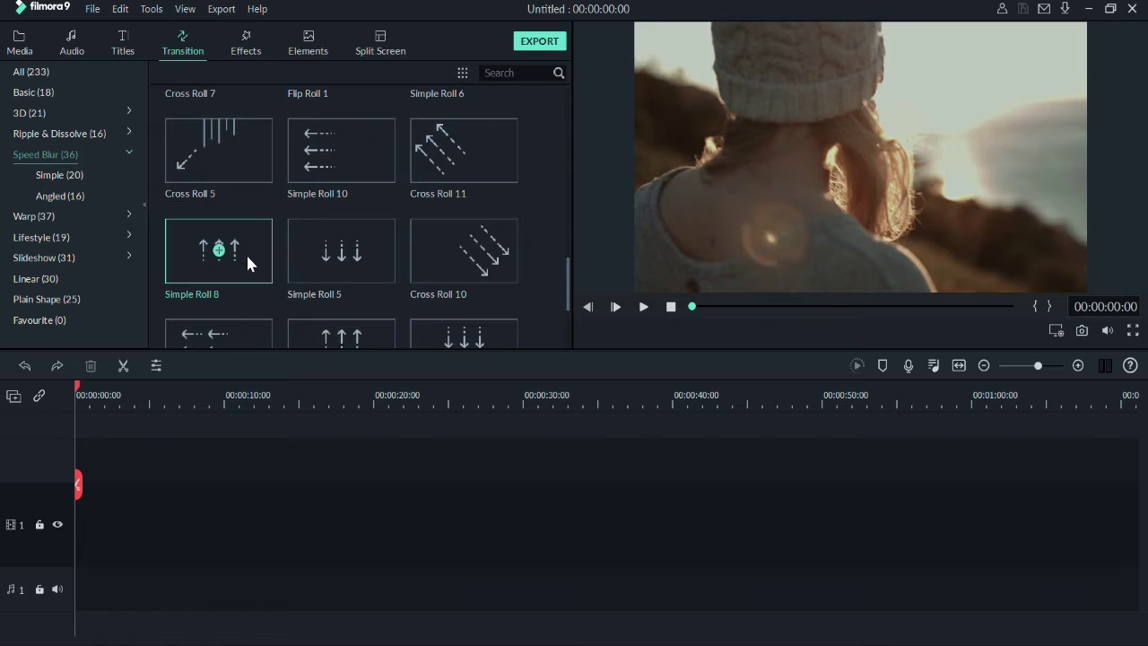
left_click(30, 218)
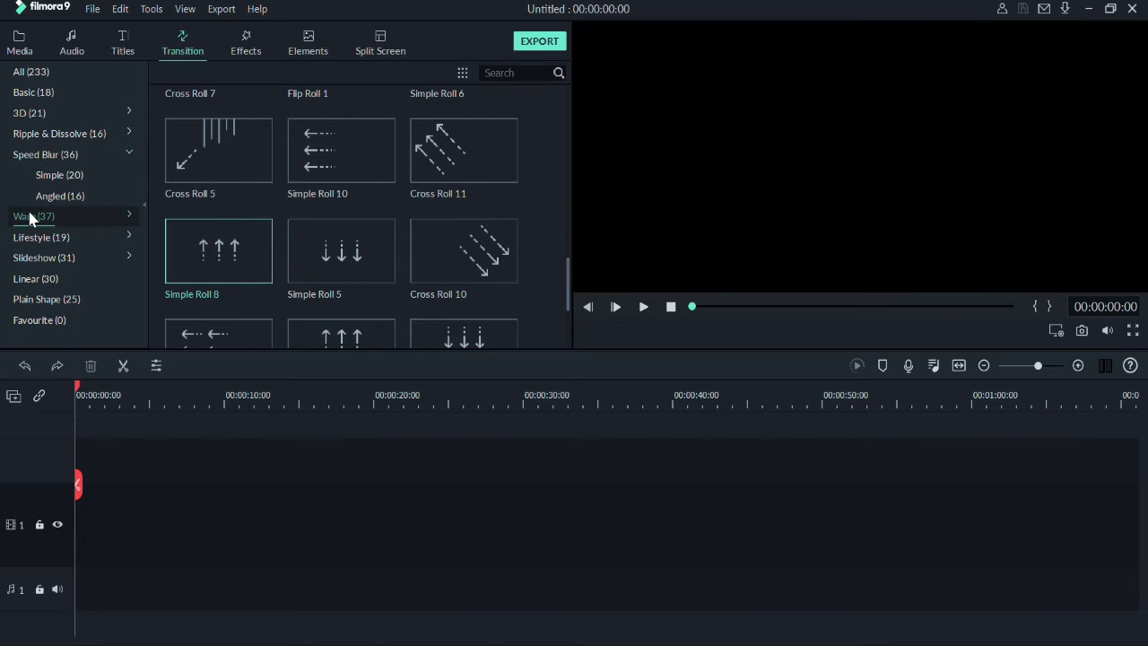
- Preview the Morph transition in the Warp category
left_click(219, 157)
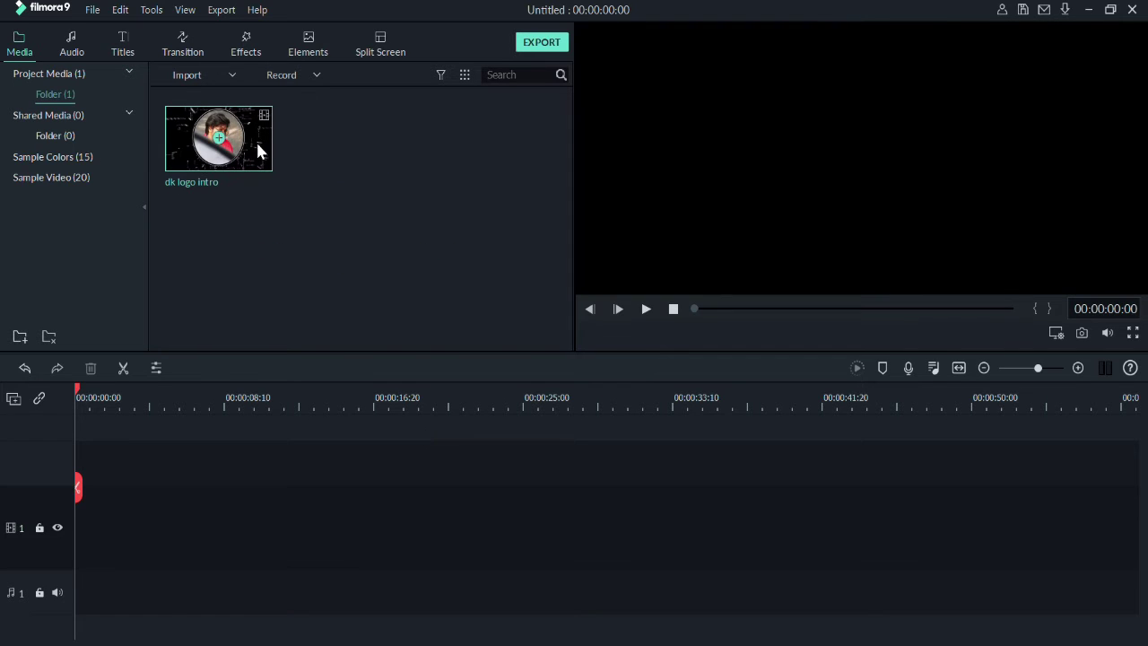
- Place the dk logo intro clip on video track 1, delete it, then drag it back on
left_click_drag(254, 143, 90, 549)
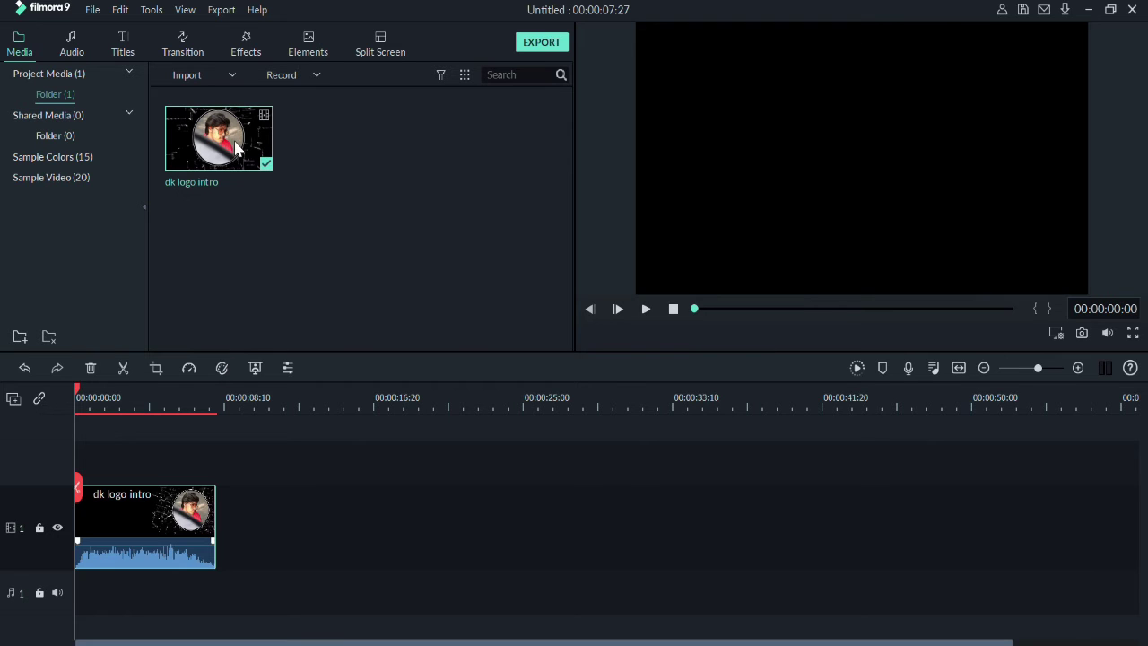
key("Delete")
left_click_drag(235, 143, 134, 496)
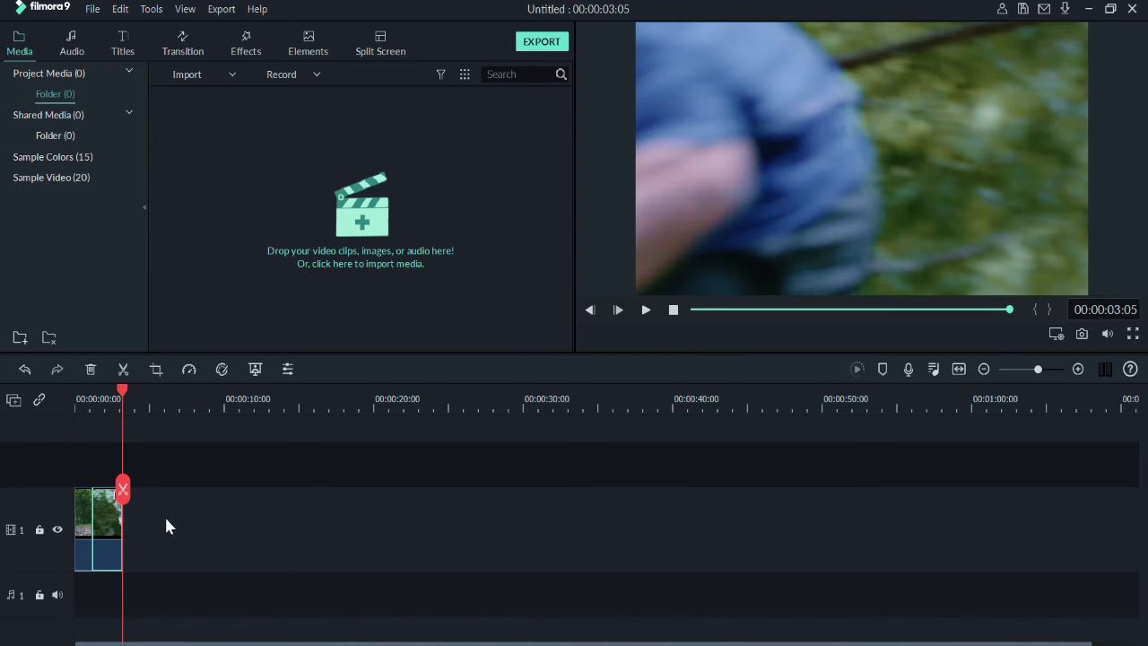
- Deselect the clip and move the playhead to about 00:00:06, past the clip's end
left_click(205, 545)
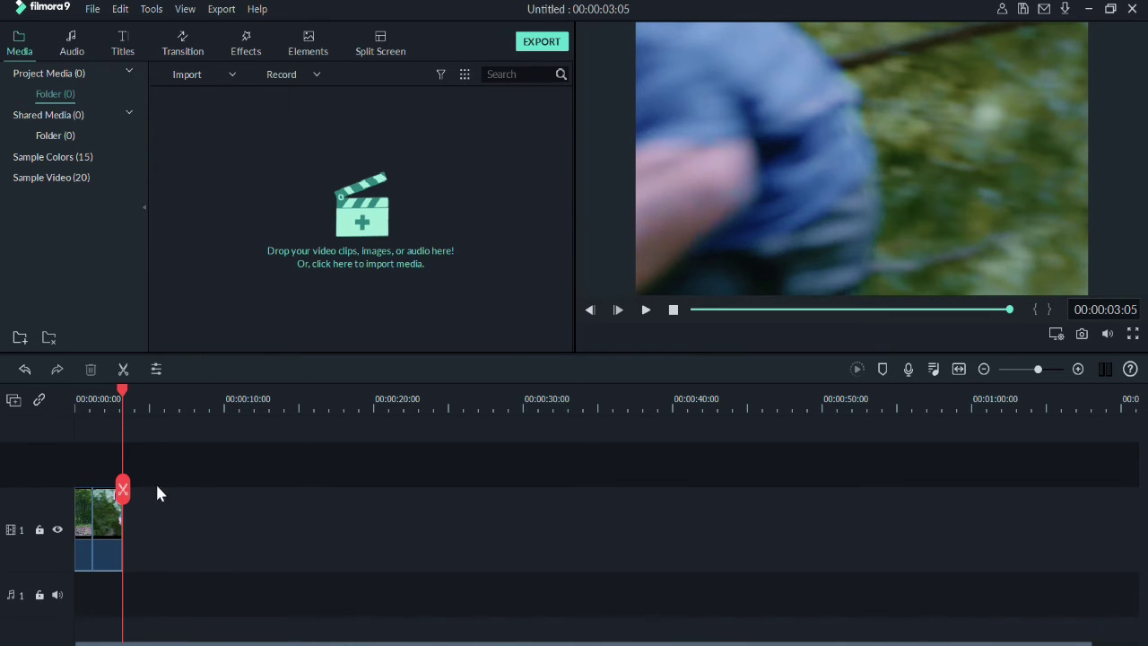
left_click_drag(123, 395, 176, 425)
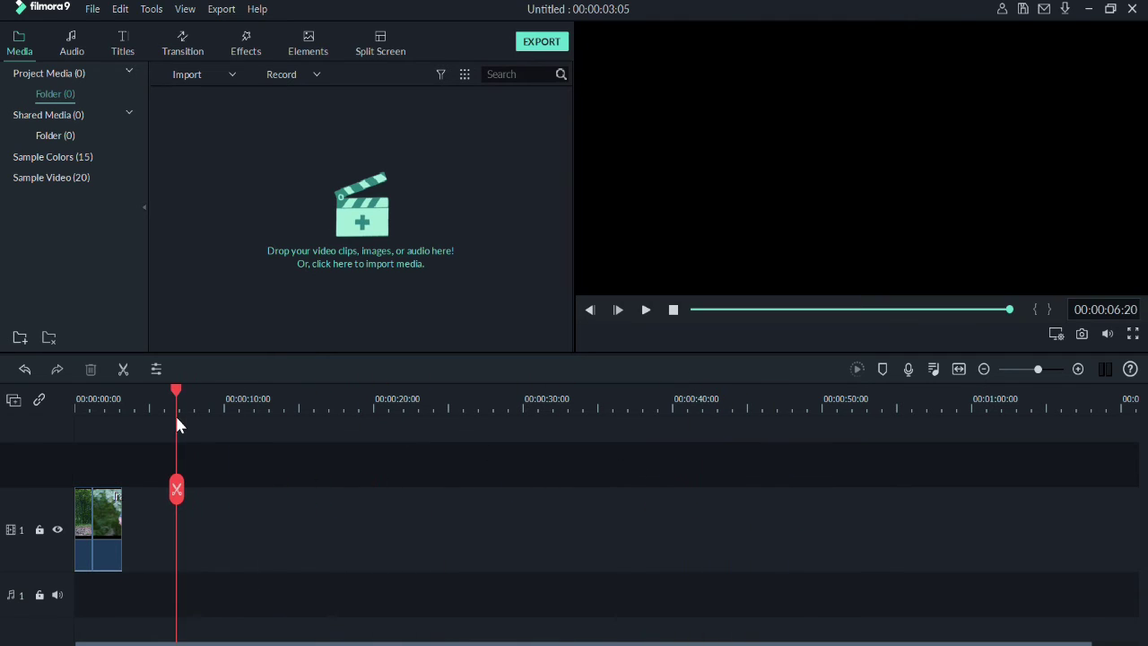